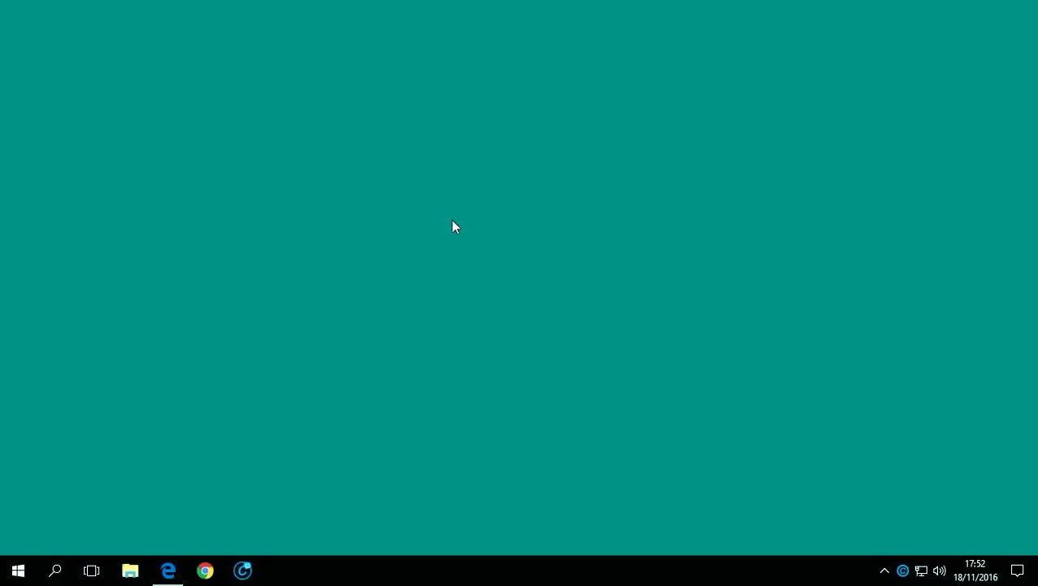
pyautogui.rightClick(454, 226)
pyautogui.click(531, 269)
pyautogui.rightClick(393, 201)
pyautogui.click(481, 246)
# Step: Search Windows for "camtasia", open Camtasia Recorder 9 and close it again
pyautogui.click(56, 575)
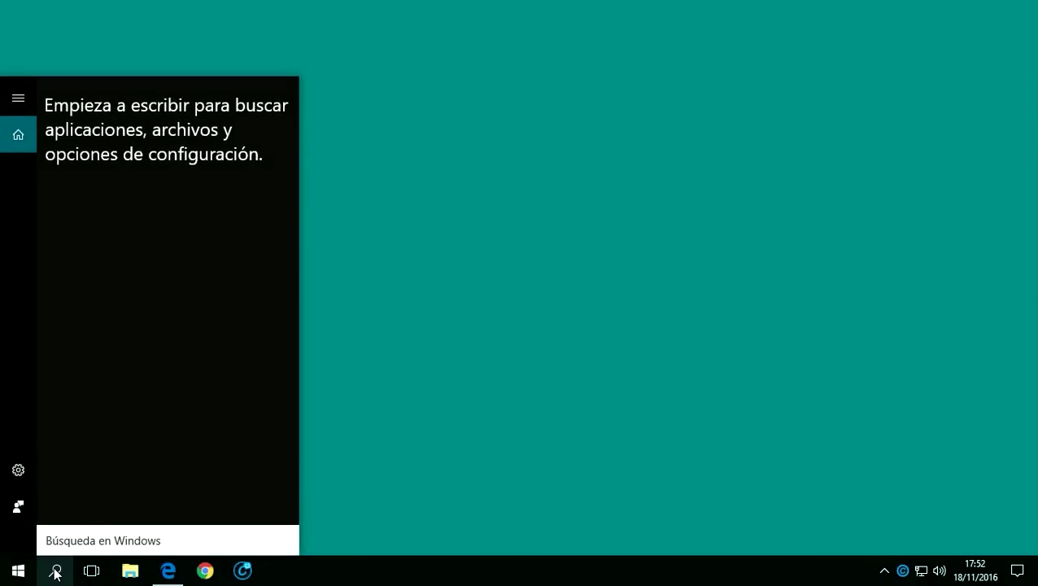
pyautogui.write('camtasia')
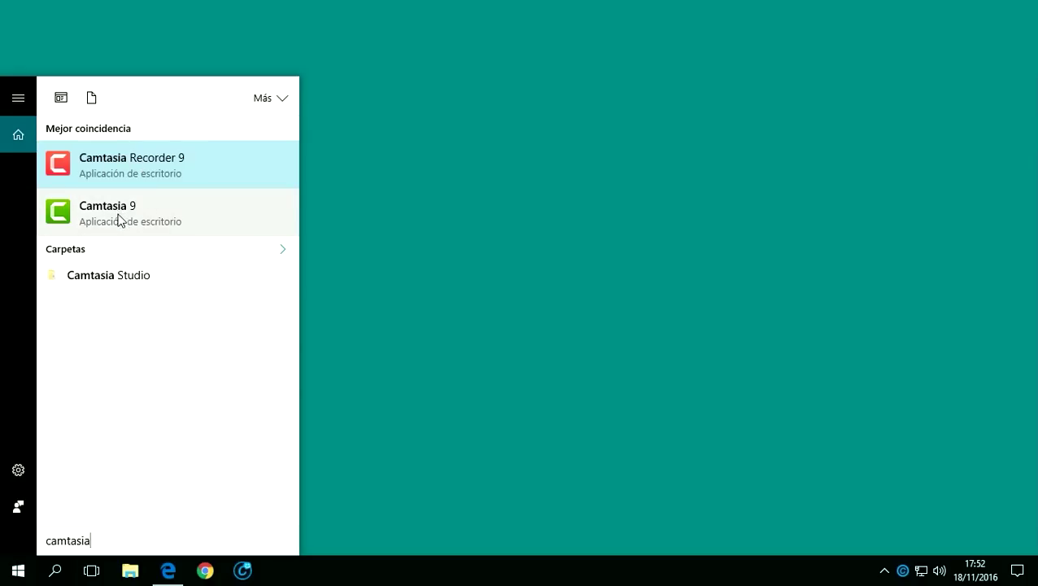
pyautogui.click(154, 166)
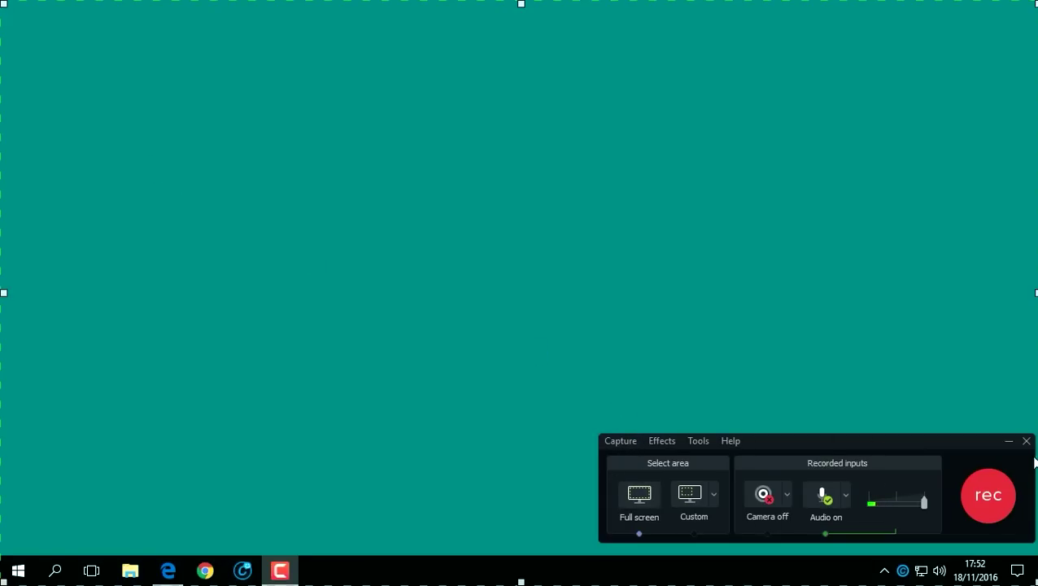
pyautogui.click(1027, 442)
# Step: Open Camtasia 9 through a Windows search for "camtasia", start a new recording and move the recorder window to mid-screen
pyautogui.click(49, 572)
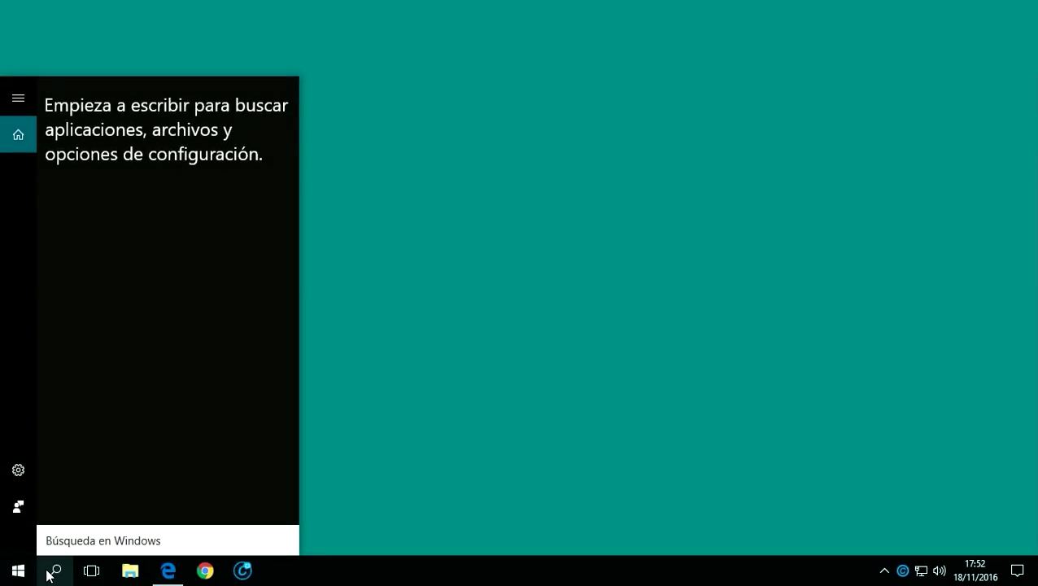
pyautogui.write('camtasia')
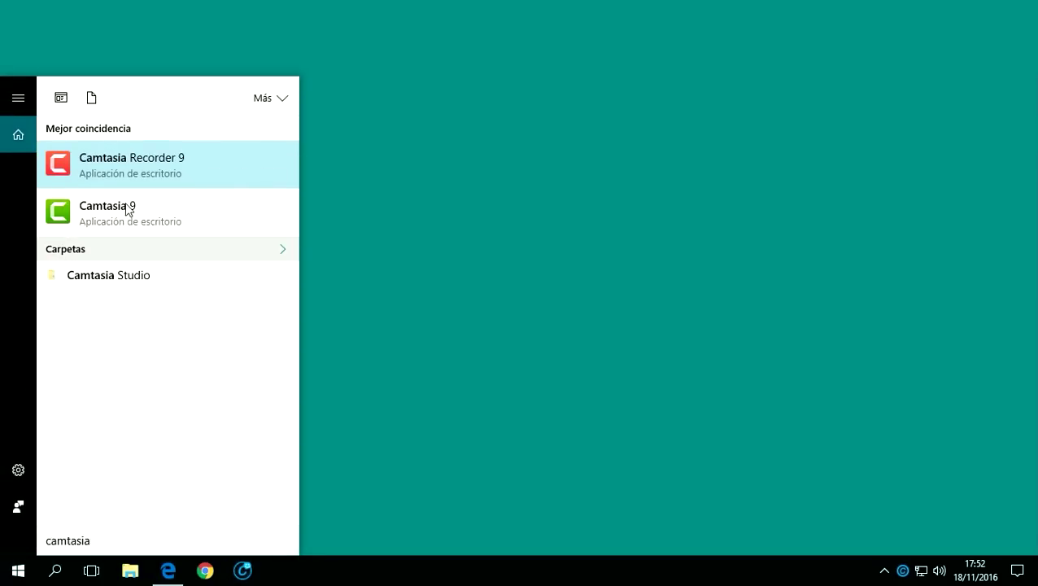
pyautogui.click(88, 219)
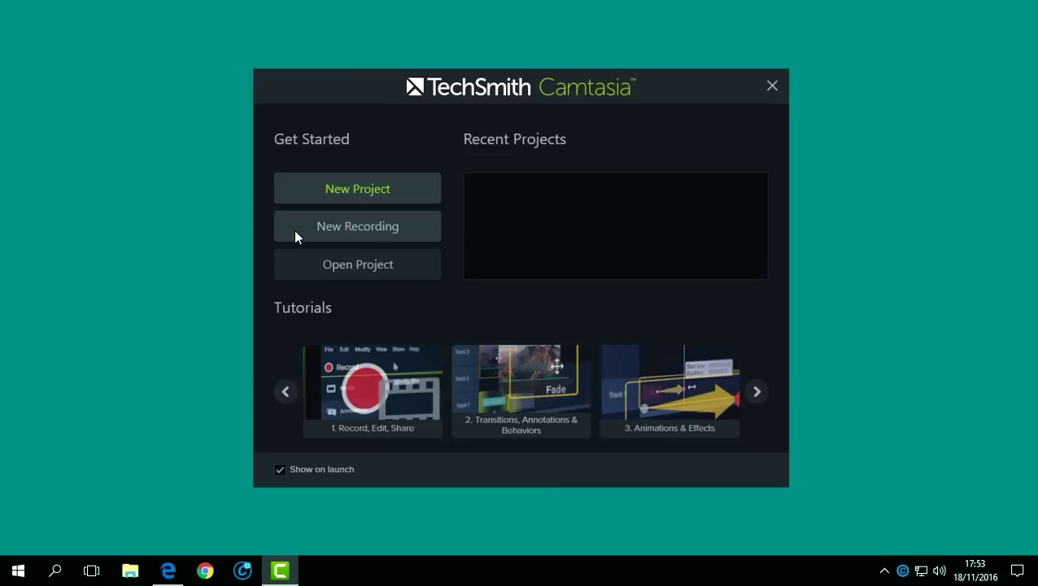
pyautogui.click(346, 229)
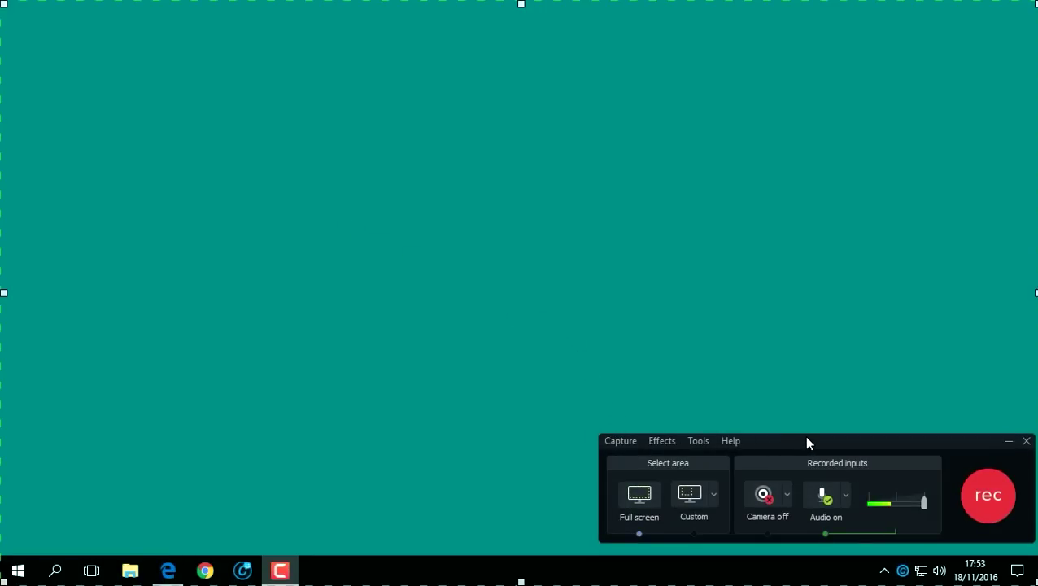
pyautogui.moveTo(801, 445); pyautogui.dragTo(500, 246)
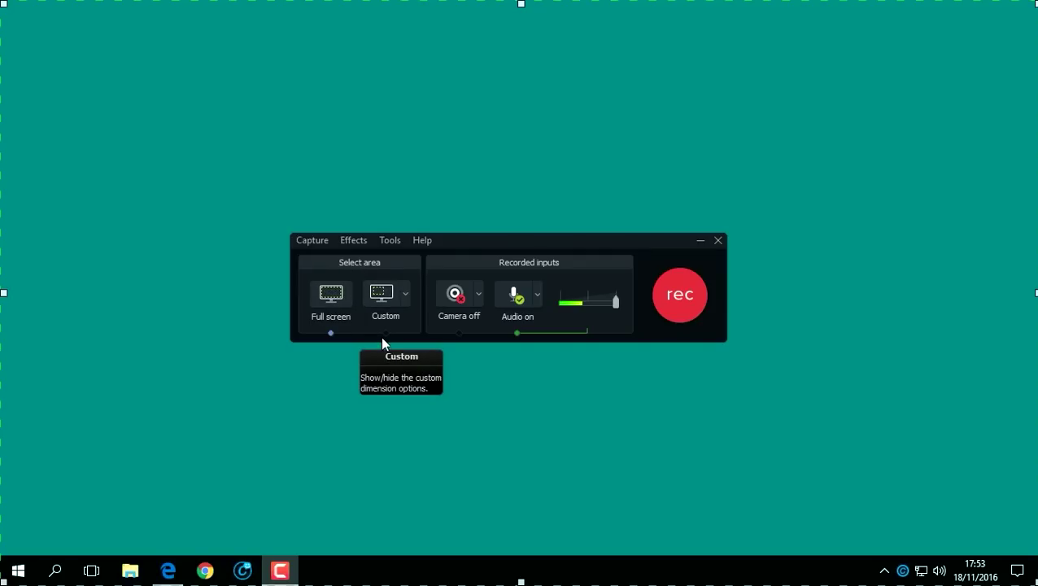
# Step: Switch to a custom capture area, shrink it to about 307 × 173 and place it in the upper middle of the desktop
pyautogui.click(380, 294)
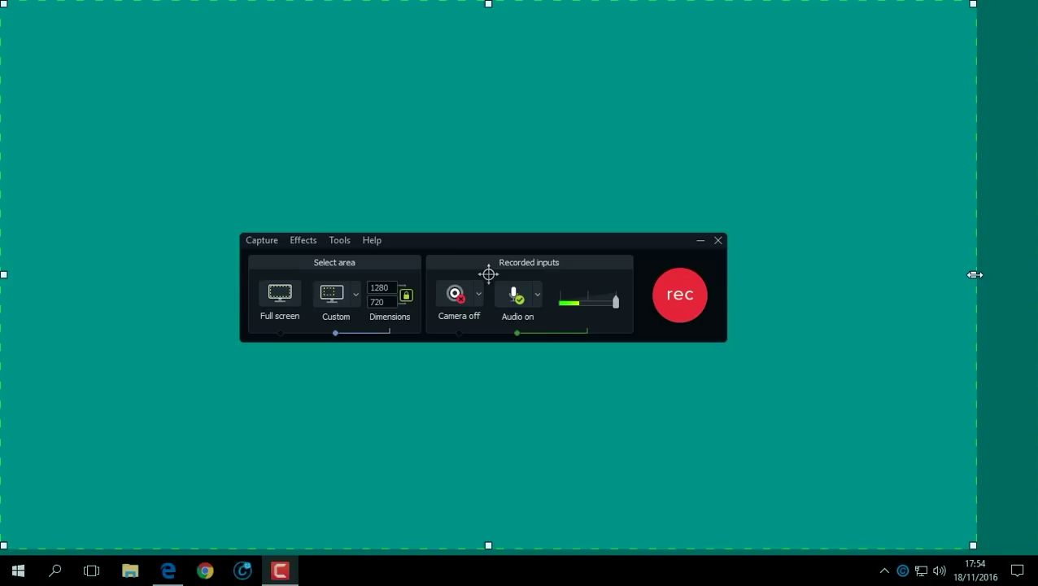
pyautogui.moveTo(974, 276); pyautogui.dragTo(231, 65)
pyautogui.moveTo(117, 62); pyautogui.dragTo(117, 519)
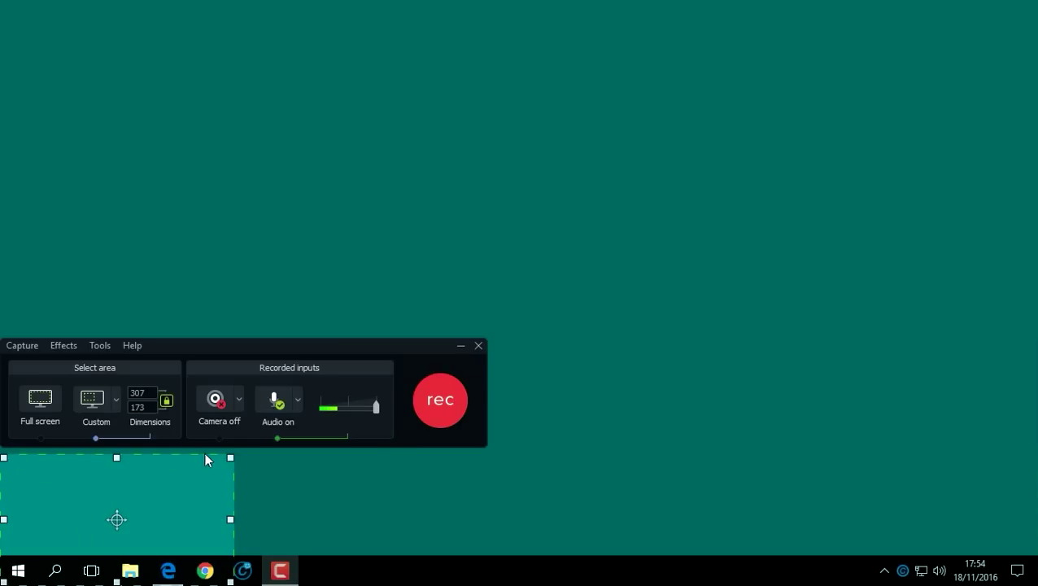
pyautogui.moveTo(117, 519); pyautogui.dragTo(490, 301)
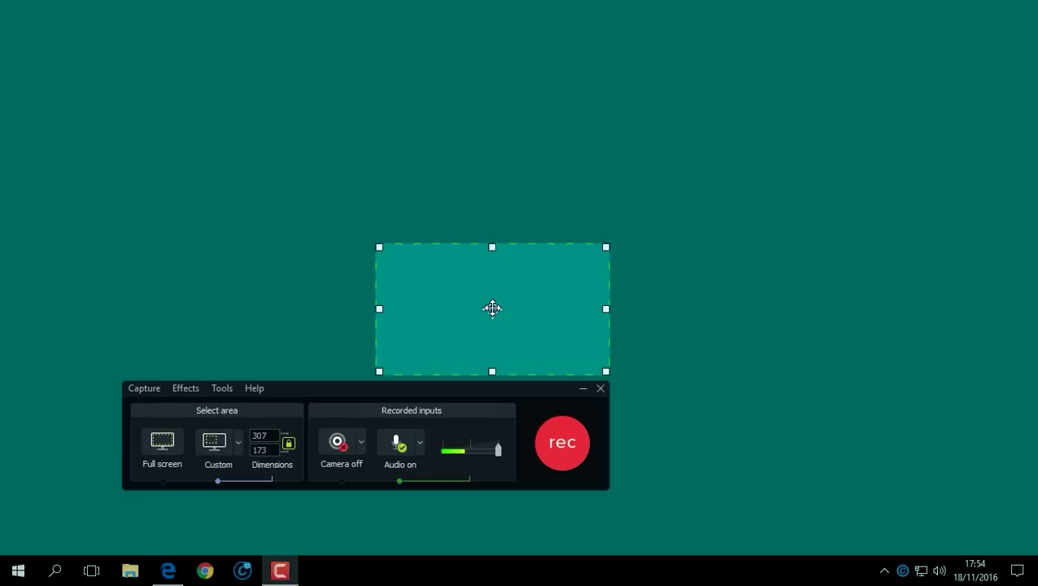
pyautogui.moveTo(492, 308); pyautogui.dragTo(429, 186)
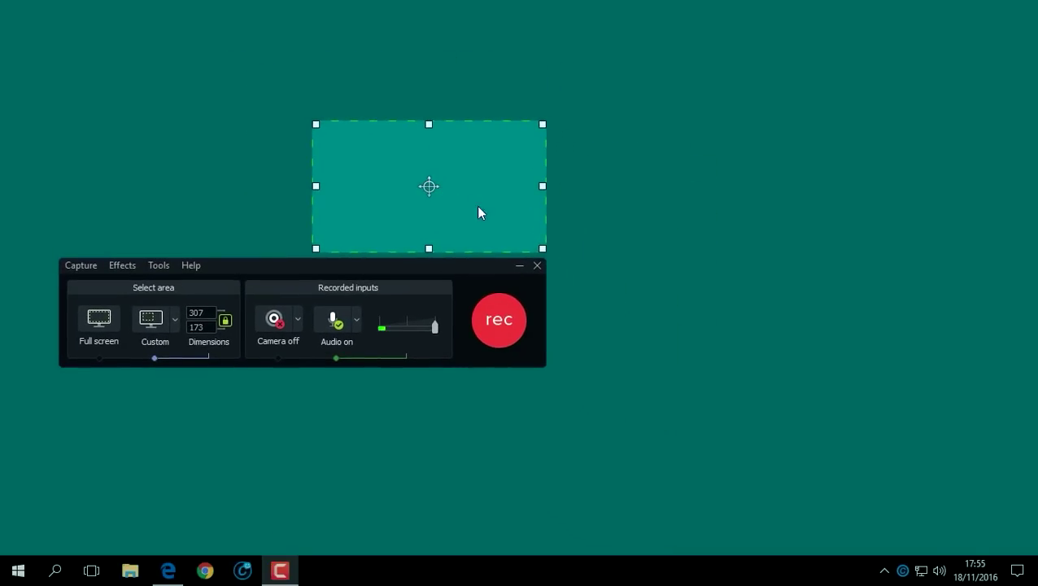
# Step: Enlarge the capture area proportionally to about 743 × 418, move it toward the upper-left of the desktop and scale it down to about 727 × 409
pyautogui.moveTo(540, 247); pyautogui.dragTo(831, 431)
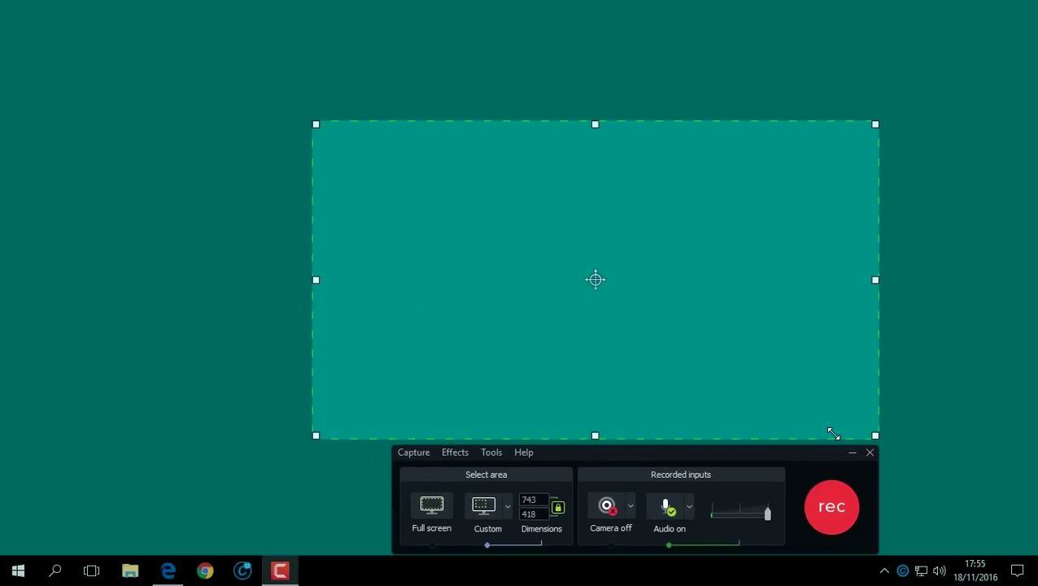
pyautogui.moveTo(596, 272); pyautogui.dragTo(478, 222)
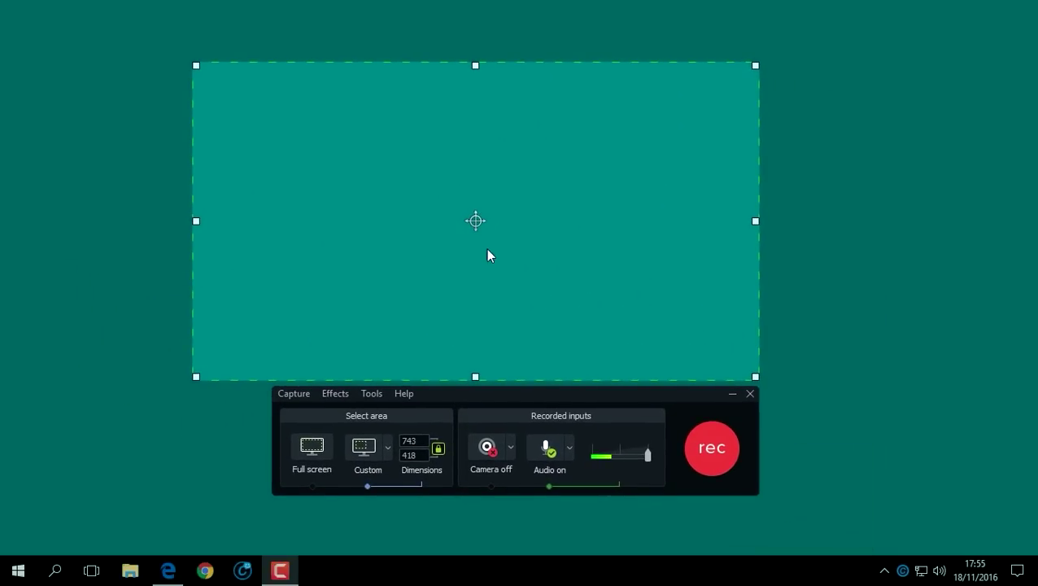
pyautogui.moveTo(490, 404); pyautogui.dragTo(468, 262)
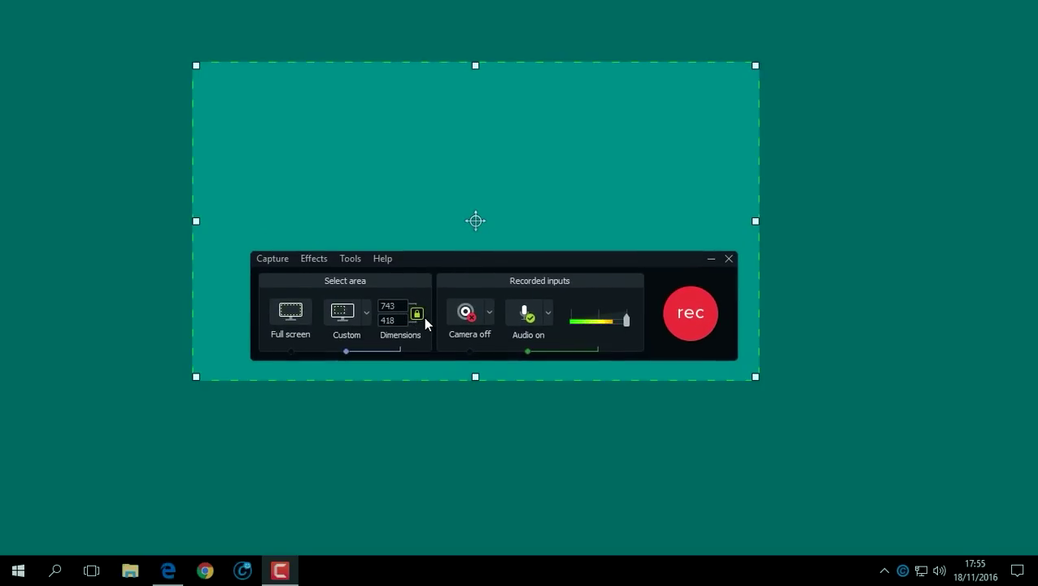
pyautogui.moveTo(475, 221); pyautogui.dragTo(348, 192)
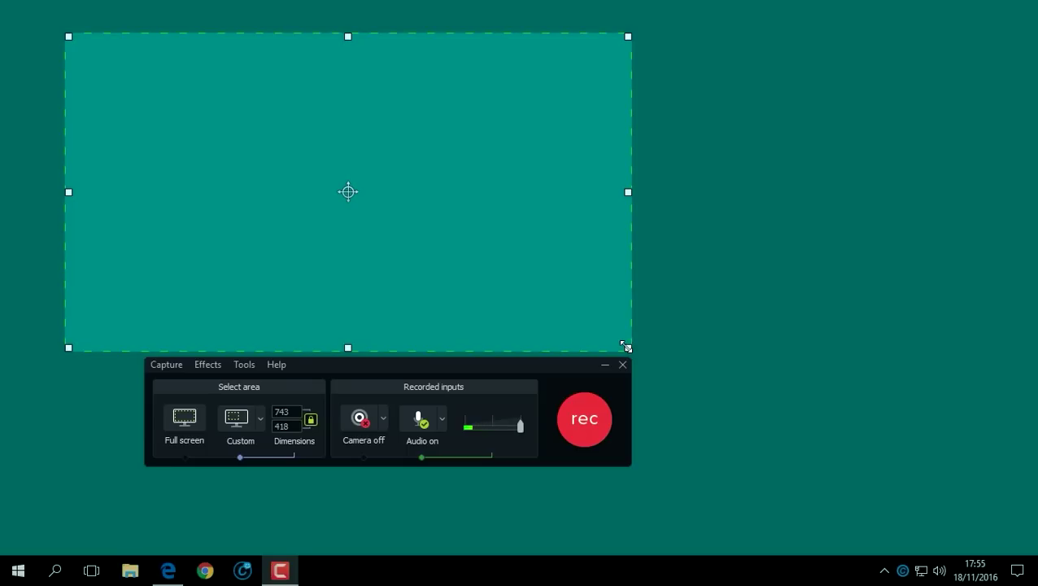
pyautogui.moveTo(625, 346); pyautogui.dragTo(448, 338)
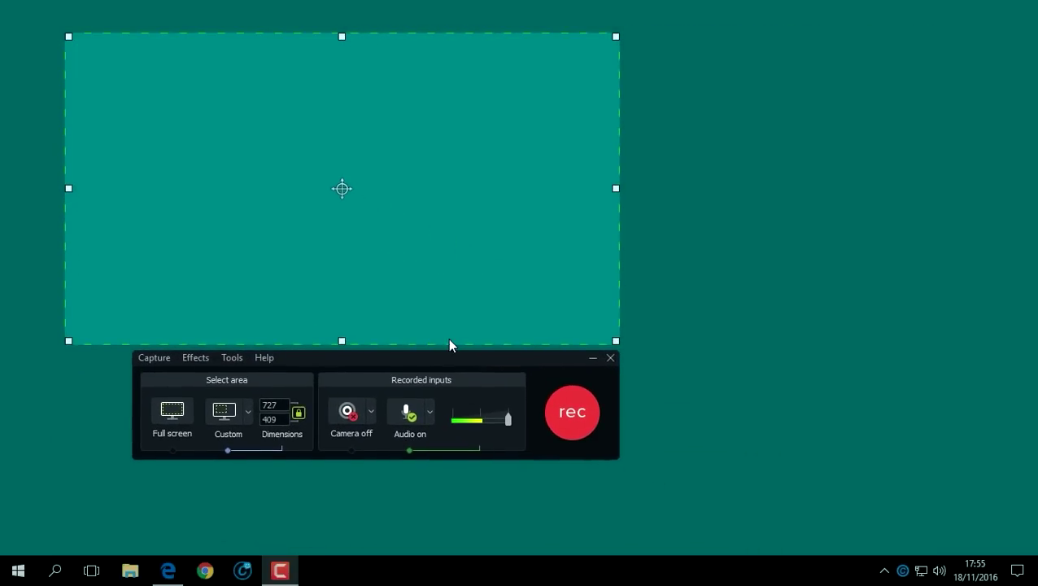
# Step: Unlock the capture area's proportions and reshape it freely into a full-width strip of about 1366 × 324 along the desktop's lower edge
pyautogui.click(299, 416)
pyautogui.moveTo(616, 341); pyautogui.dragTo(959, 227)
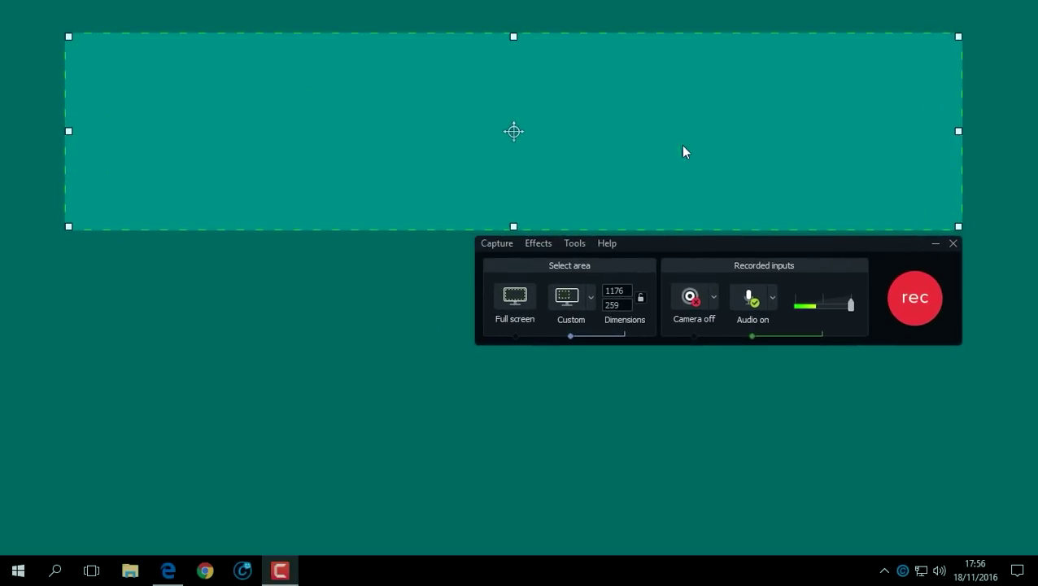
pyautogui.moveTo(485, 212); pyautogui.dragTo(316, 581)
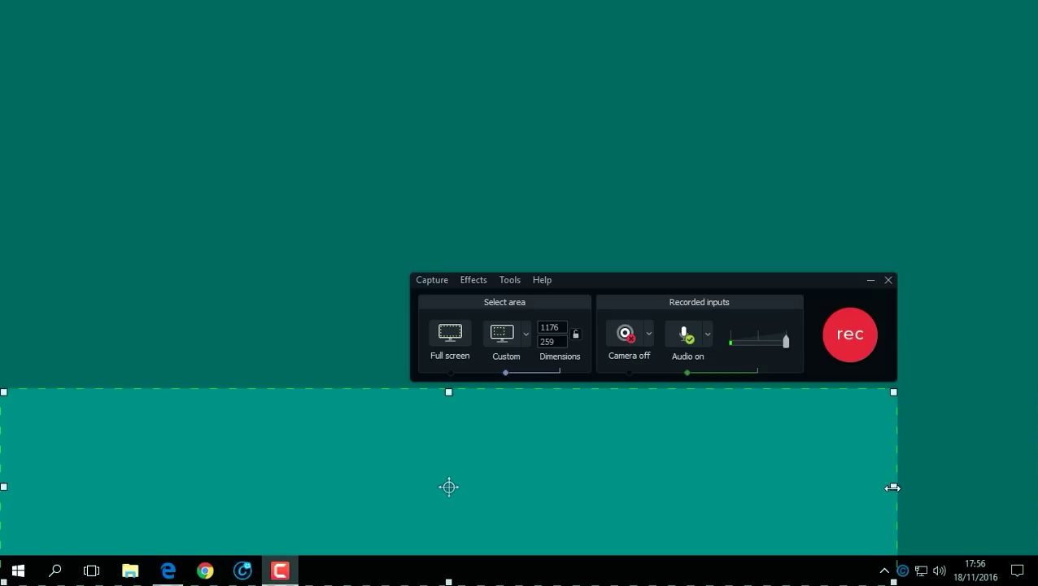
pyautogui.moveTo(893, 485); pyautogui.dragTo(1035, 480)
pyautogui.moveTo(522, 389); pyautogui.dragTo(516, 556)
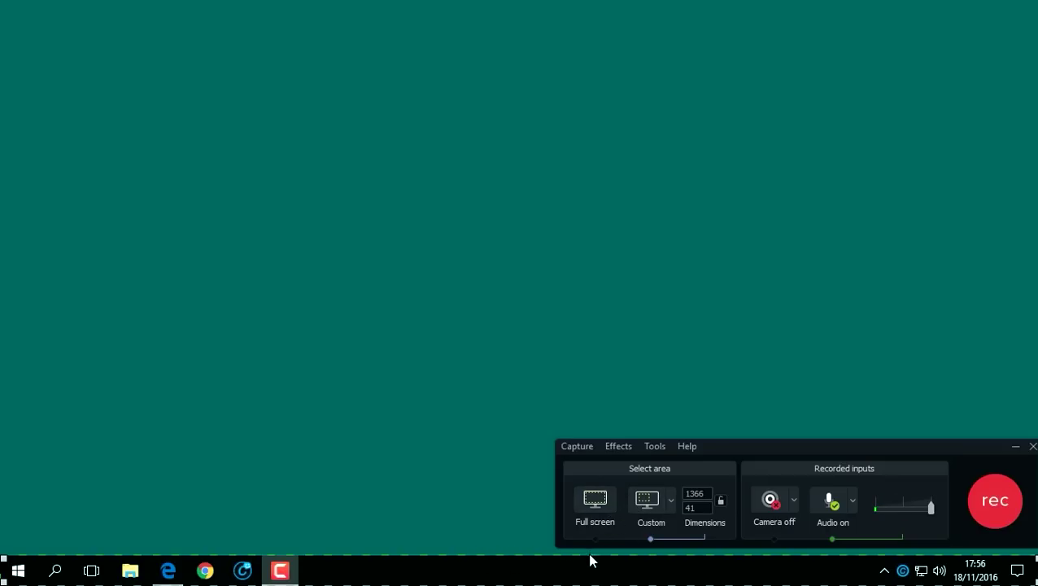
pyautogui.moveTo(4, 535); pyautogui.dragTo(3, 342)
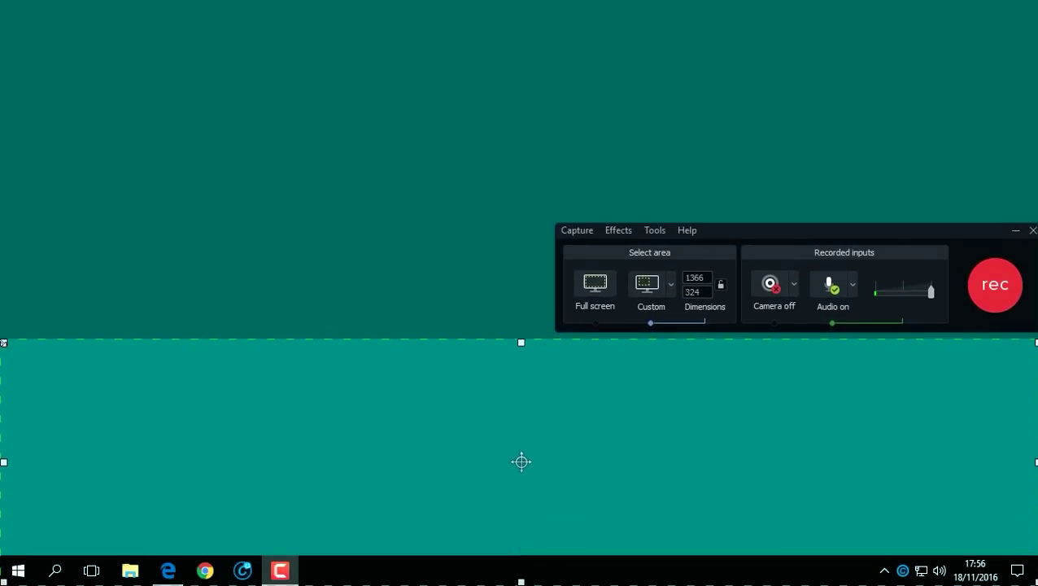
# Step: Resize the capture area with locked proportions to about 1150 × 273, unlock and move it up, and return to full-screen capture
pyautogui.click(719, 287)
pyautogui.moveTo(520, 340); pyautogui.dragTo(449, 454)
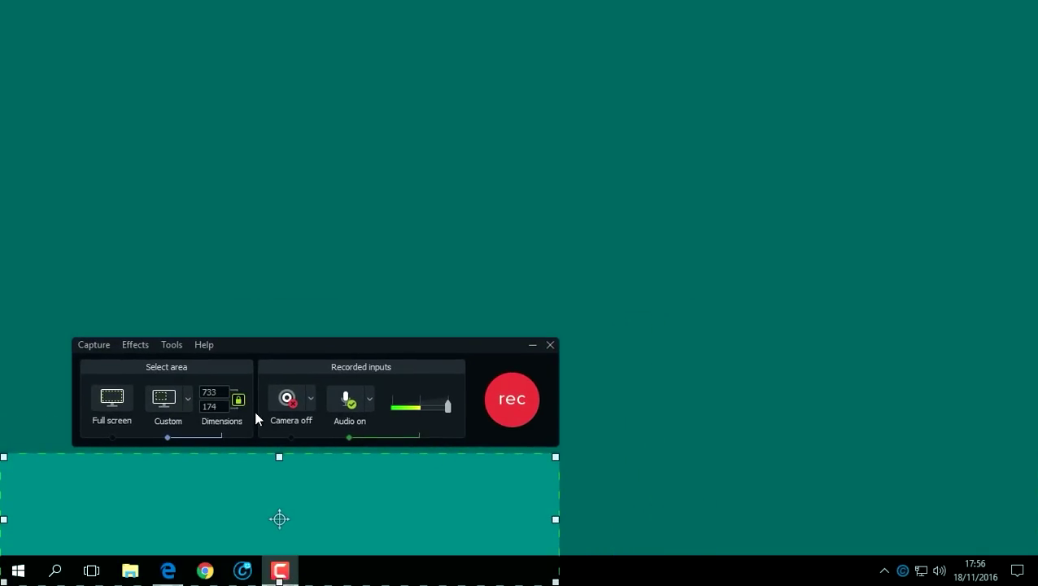
pyautogui.moveTo(279, 457); pyautogui.dragTo(598, 383)
pyautogui.click(556, 324)
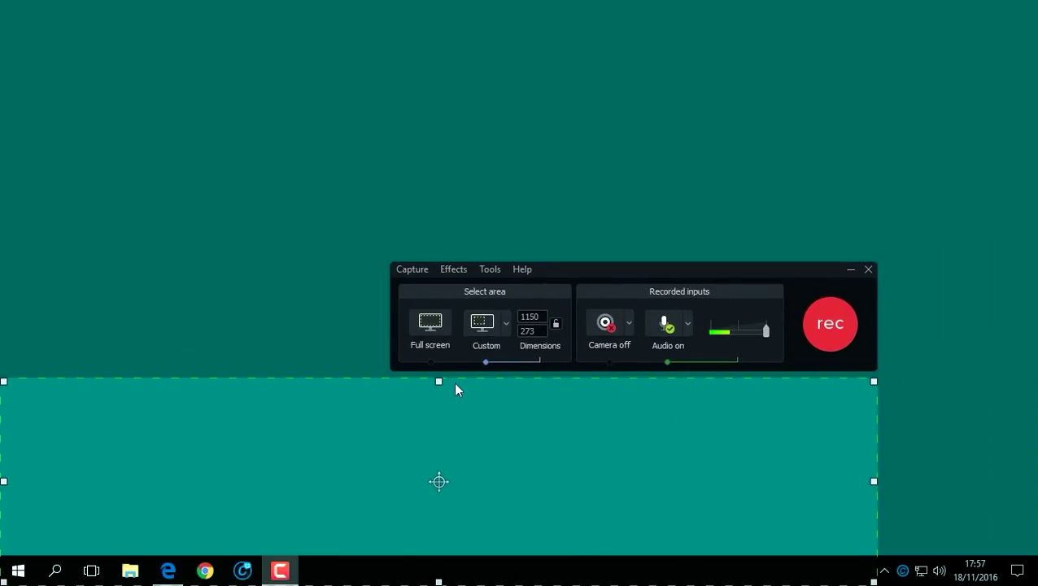
pyautogui.moveTo(437, 481); pyautogui.dragTo(482, 358)
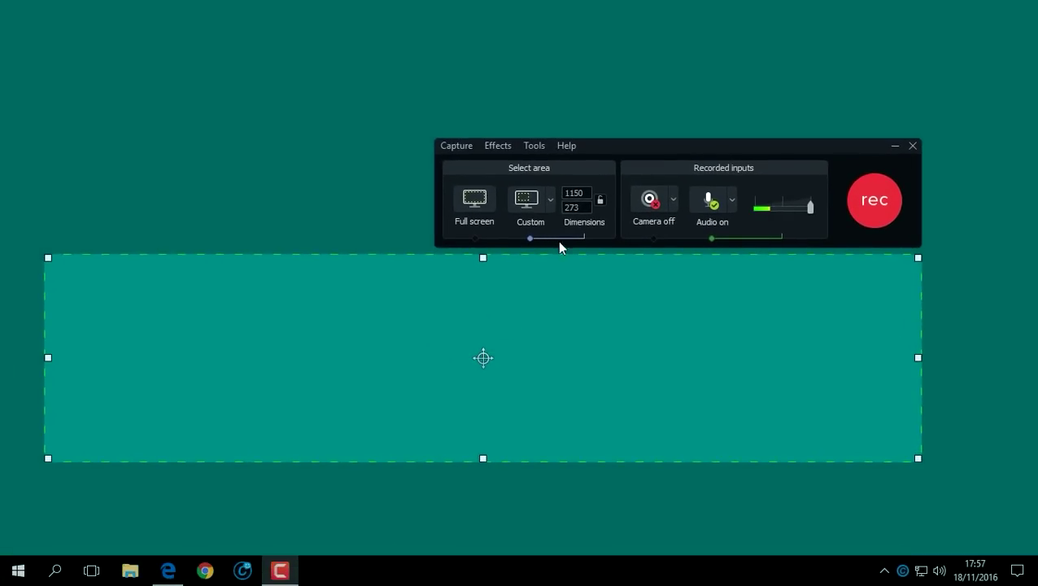
pyautogui.click(484, 201)
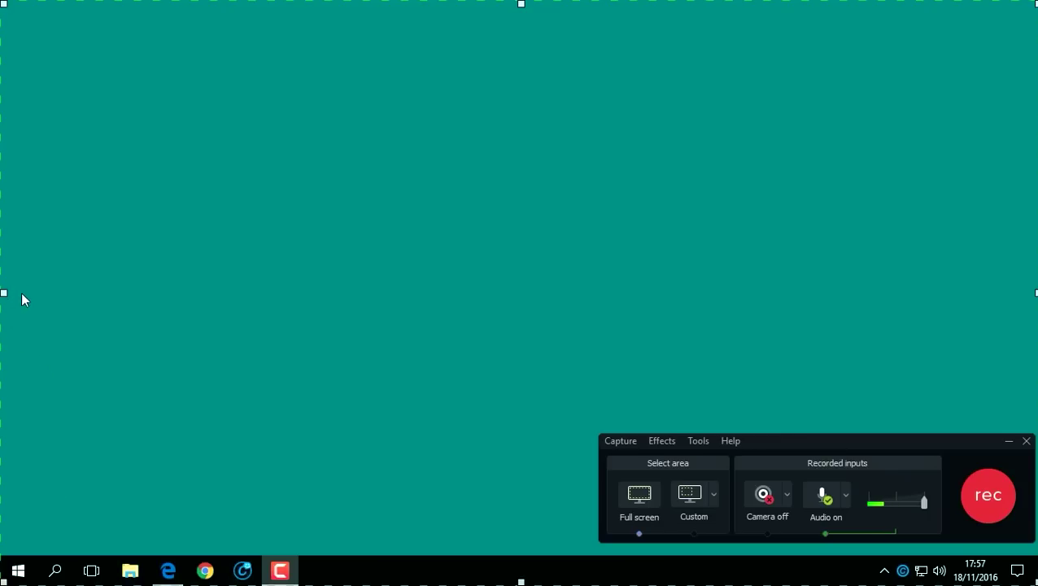
# Step: Open File Explorer and fit a custom capture area of about 726 × 538 around its window
pyautogui.click(130, 571)
pyautogui.moveTo(186, 12); pyautogui.dragTo(197, 39)
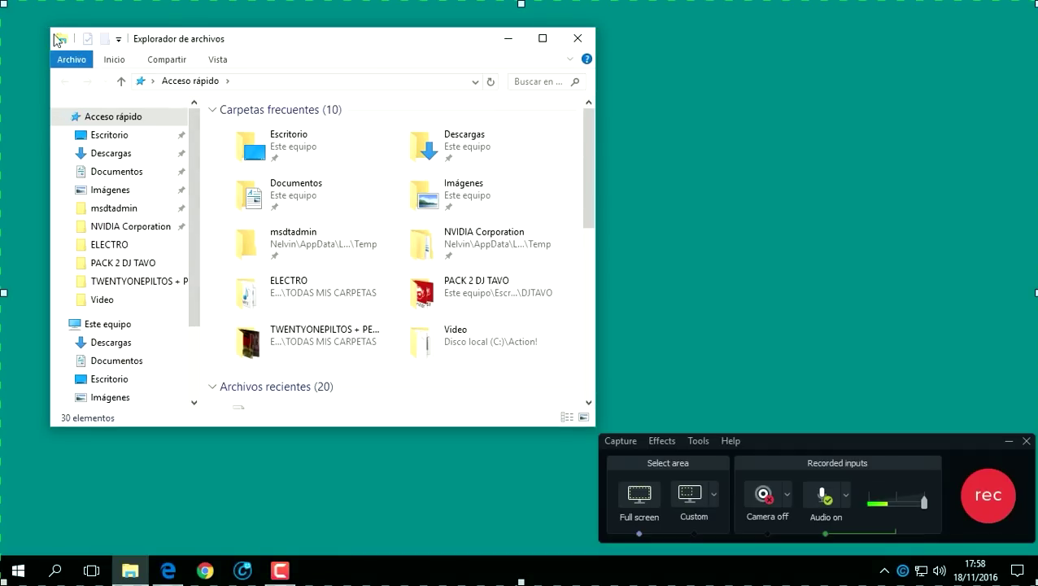
pyautogui.click(688, 495)
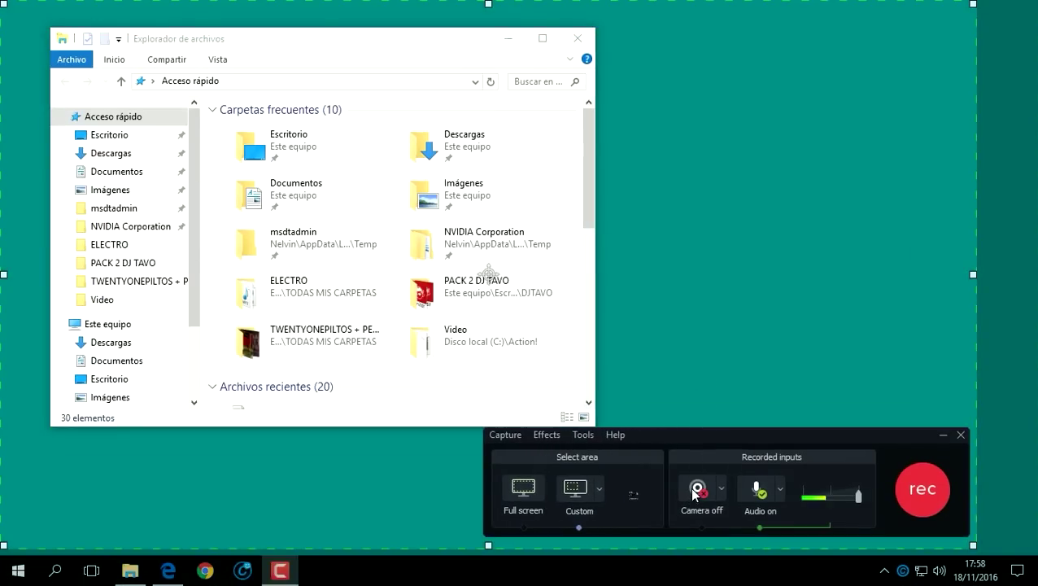
pyautogui.click(648, 492)
pyautogui.moveTo(973, 545); pyautogui.dragTo(594, 428)
pyautogui.moveTo(3, 3); pyautogui.dragTo(46, 23)
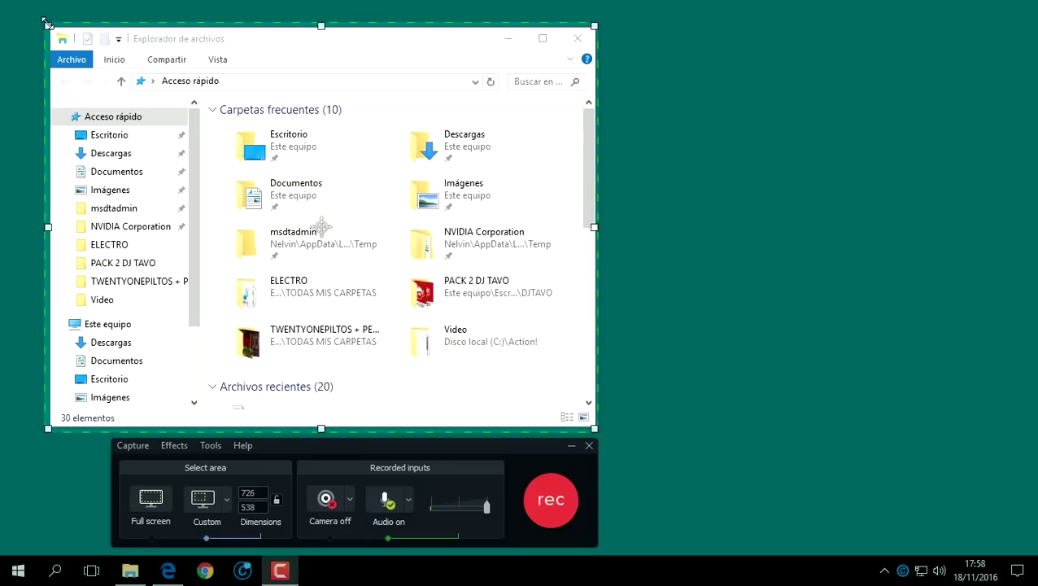
# Step: Undo the last capture area resize, restore full-screen capture and close File Explorer
pyautogui.hotkey('ctrl', 'z')
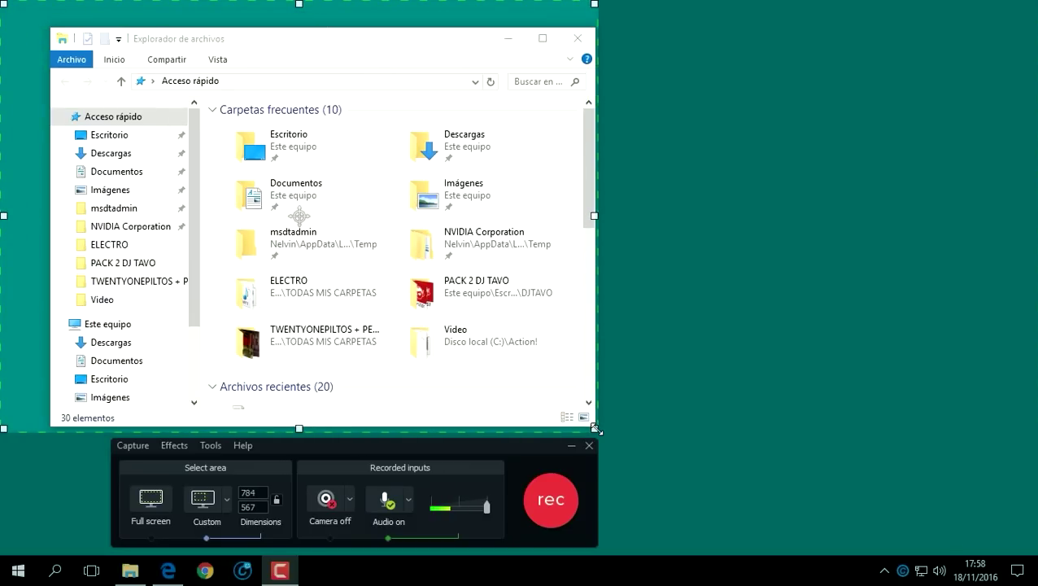
pyautogui.click(151, 498)
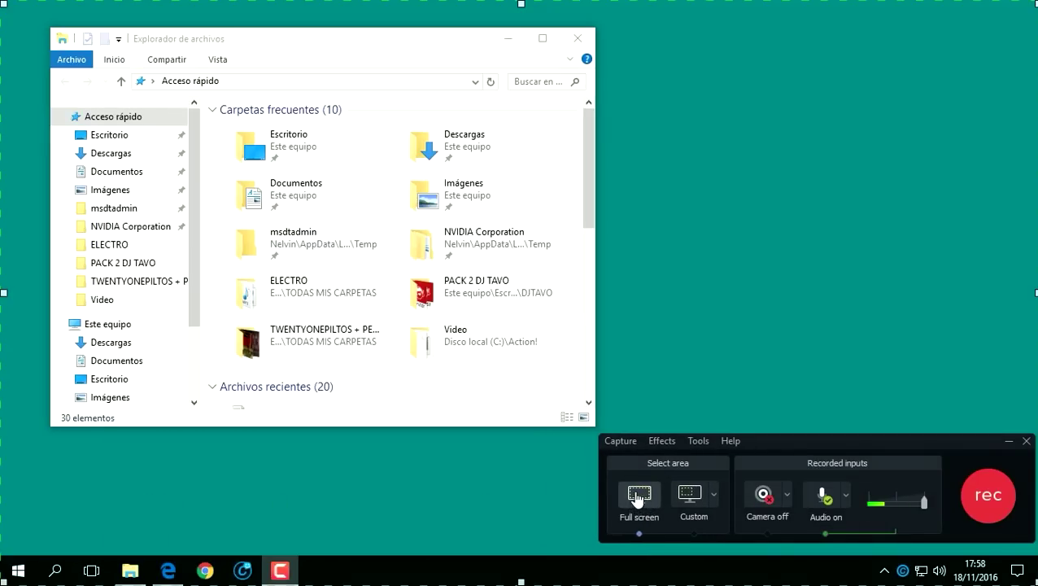
pyautogui.click(577, 38)
# Step: Move the recorder window to mid-screen and try to enable camera recording, dismissing the message
pyautogui.moveTo(765, 445); pyautogui.dragTo(475, 245)
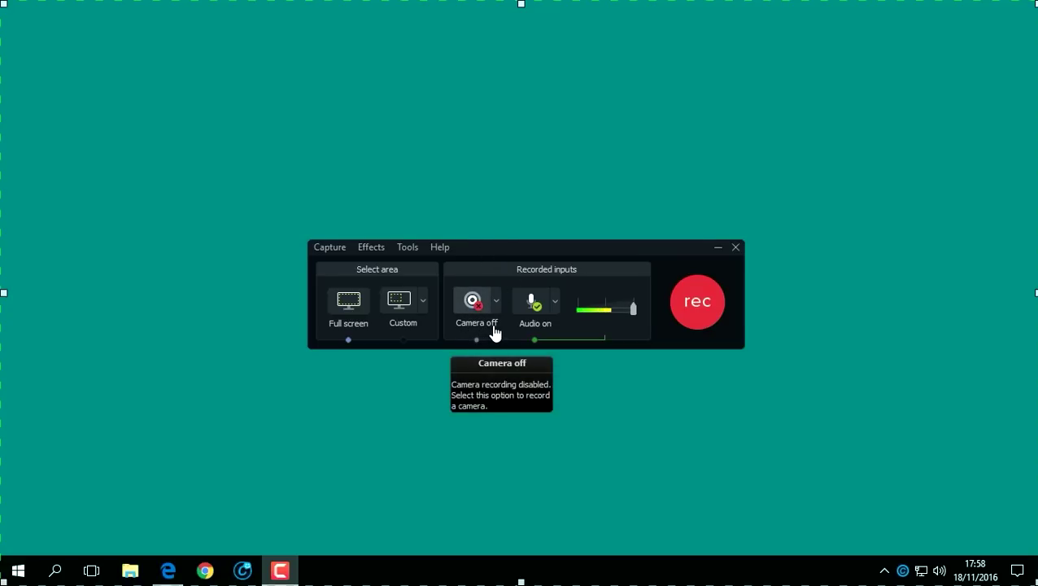
pyautogui.click(474, 303)
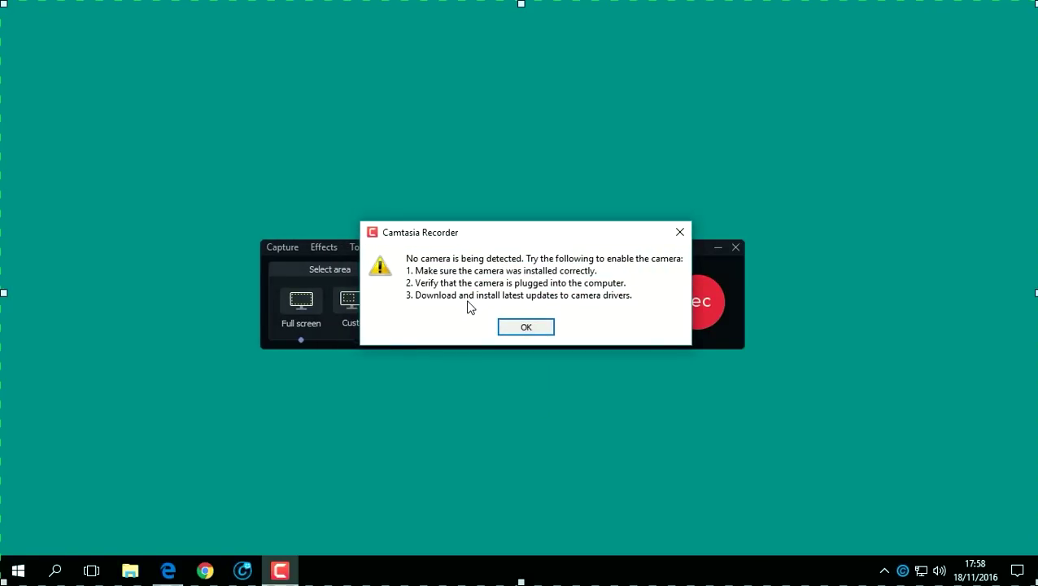
pyautogui.moveTo(529, 236); pyautogui.dragTo(518, 155)
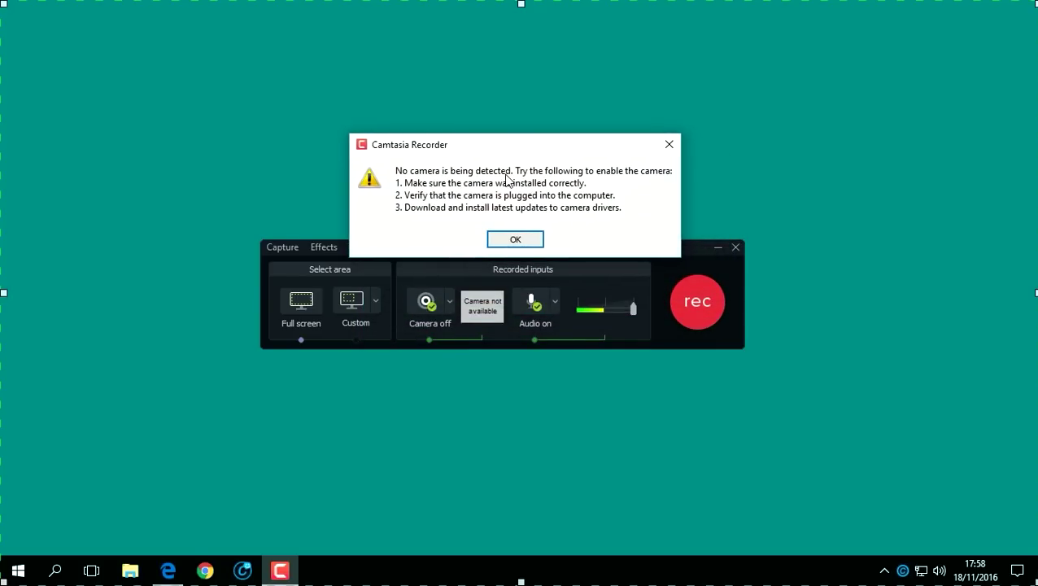
pyautogui.click(515, 238)
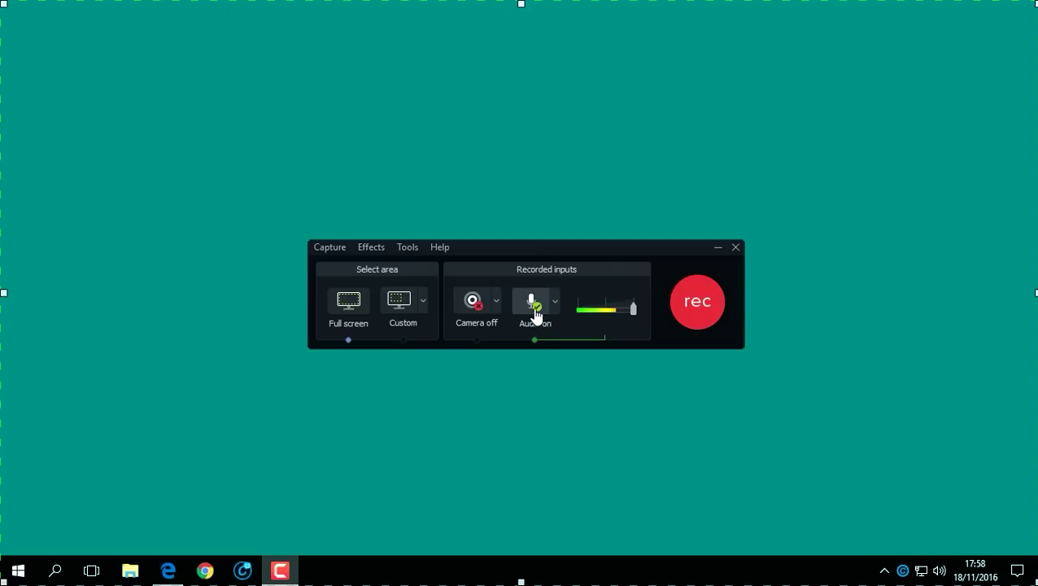
# Step: Turn off audio recording in the recorder
pyautogui.click(533, 307)
pyautogui.click(525, 321)
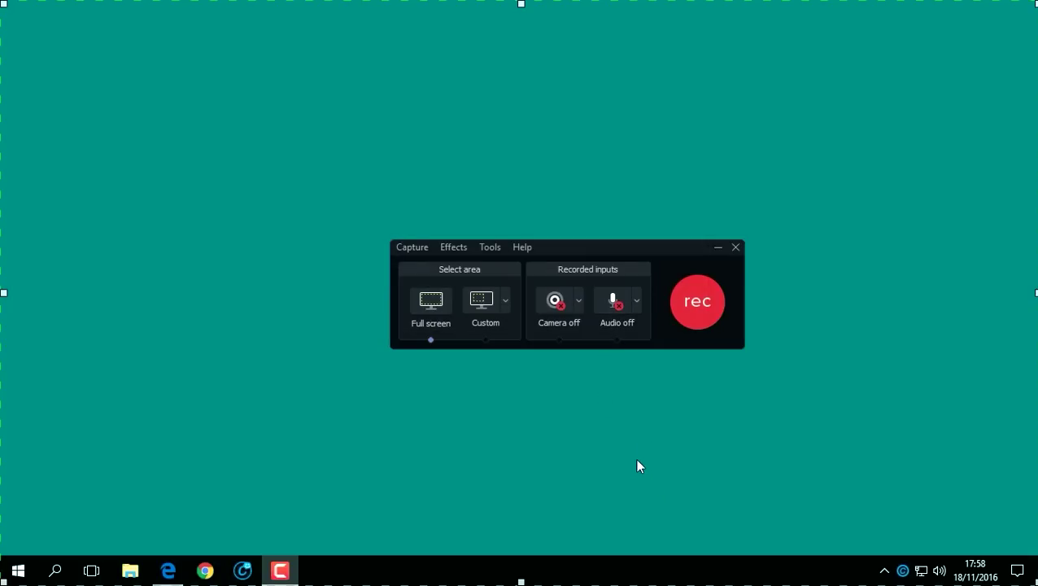
# Step: Turn audio recording on in the recorder and set it to "Do not record microphone"
pyautogui.click(613, 303)
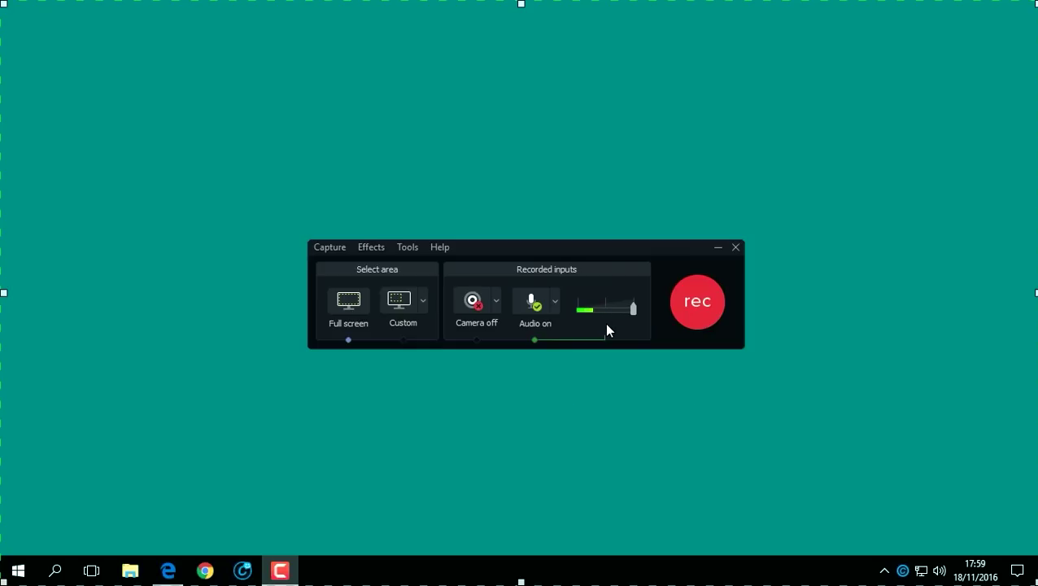
pyautogui.click(555, 301)
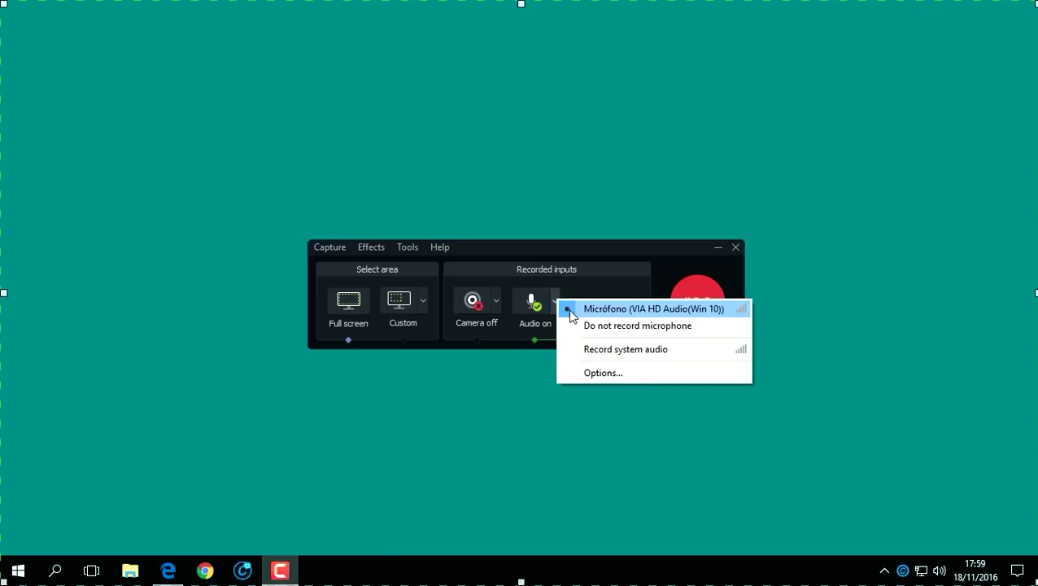
pyautogui.click(628, 326)
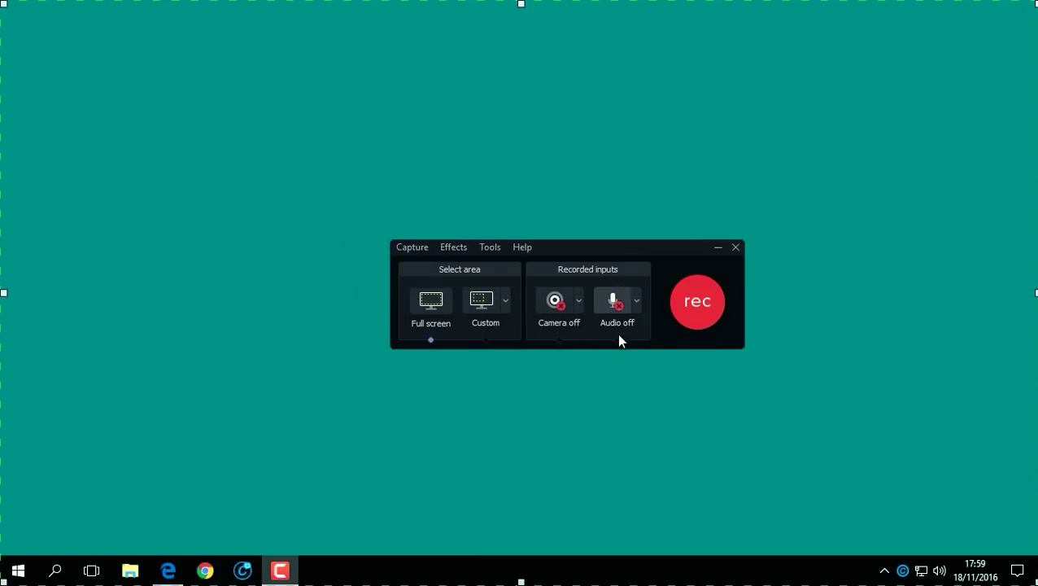
# Step: Turn audio recording back on and include system audio alongside the Micrófono (VIA HD Audio(Win 10)) source
pyautogui.click(612, 302)
pyautogui.click(557, 305)
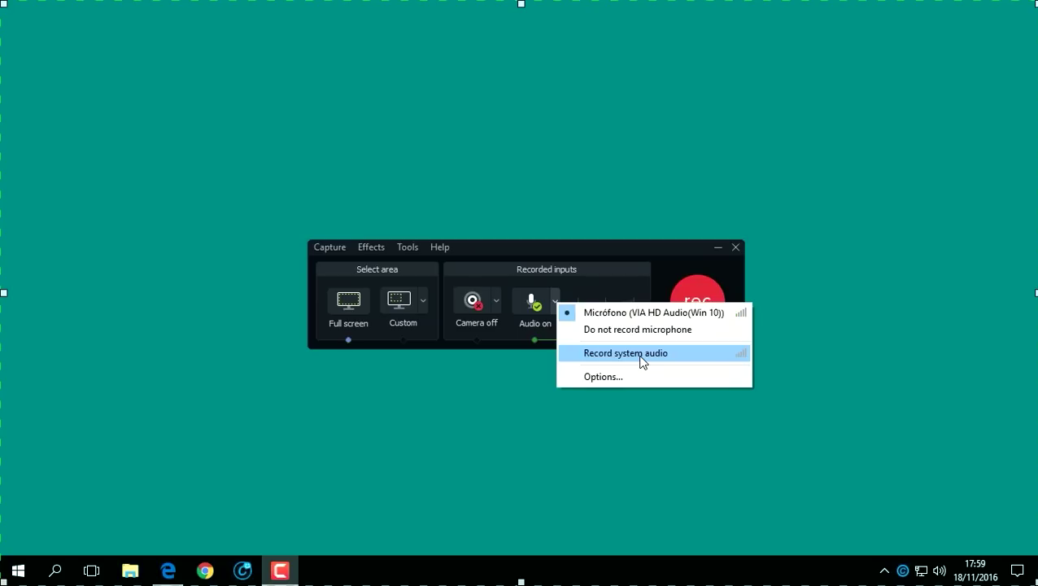
pyautogui.click(581, 355)
pyautogui.click(556, 303)
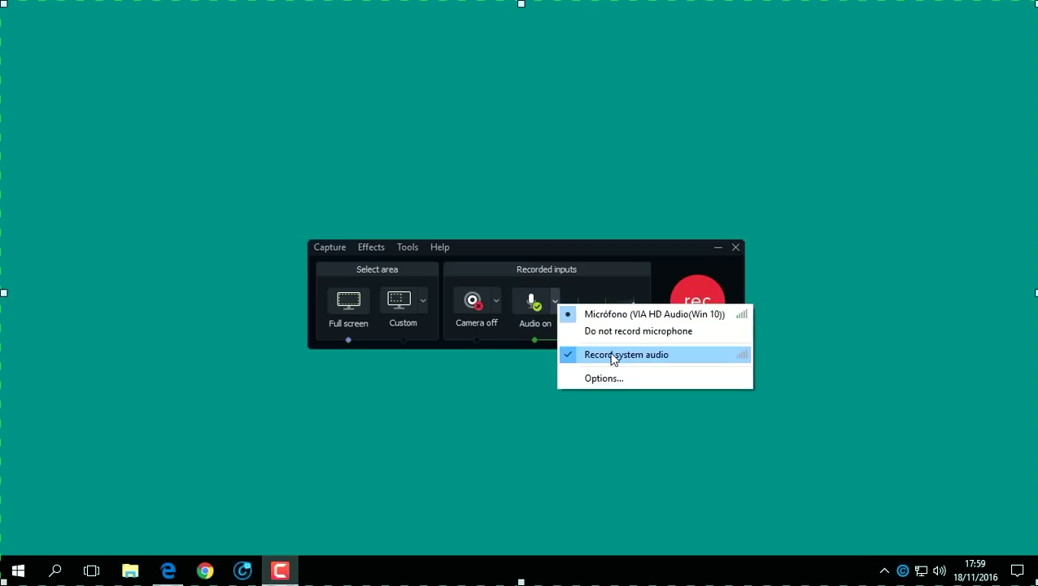
pyautogui.click(615, 357)
pyautogui.click(556, 308)
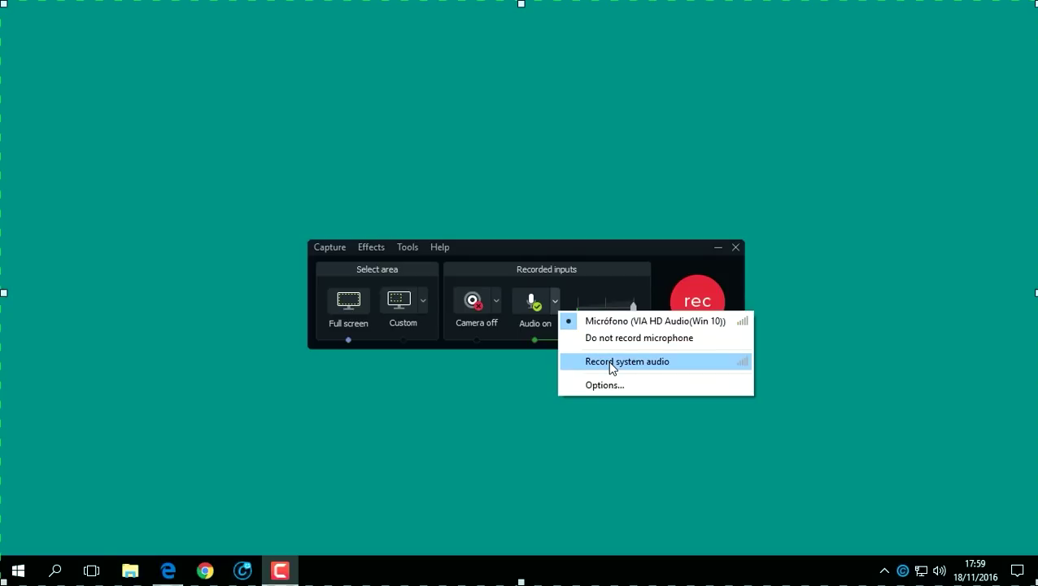
pyautogui.click(612, 363)
pyautogui.click(556, 302)
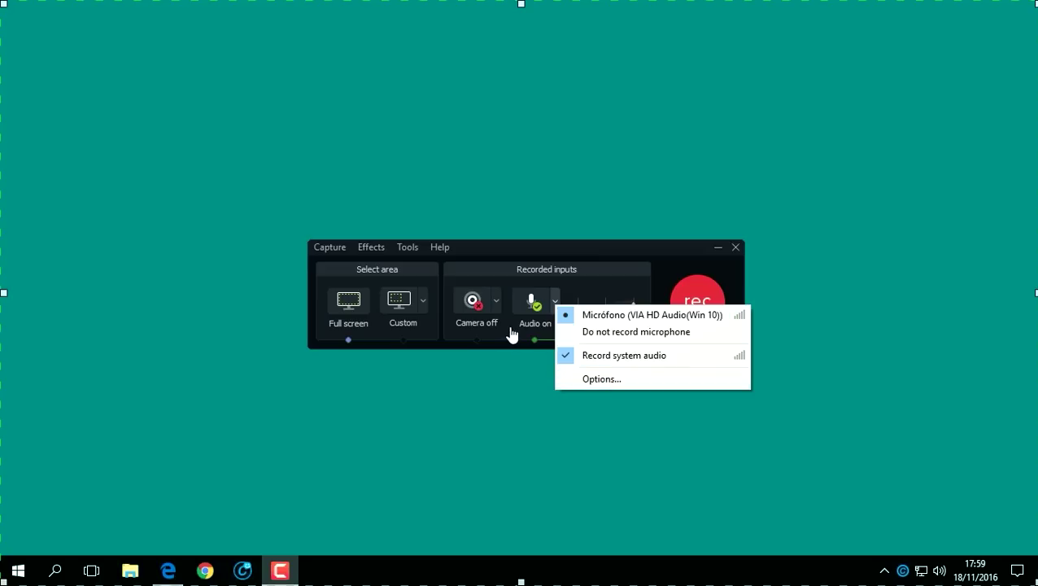
pyautogui.click(555, 254)
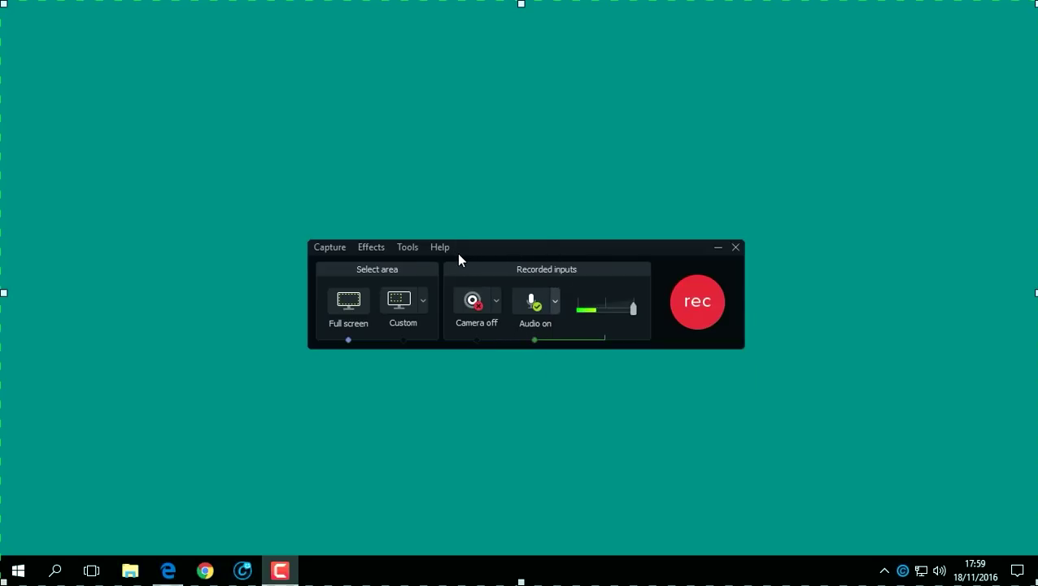
# Step: Enable mouse click sounds in the recorder and test them by refreshing the desktop
pyautogui.click(367, 249)
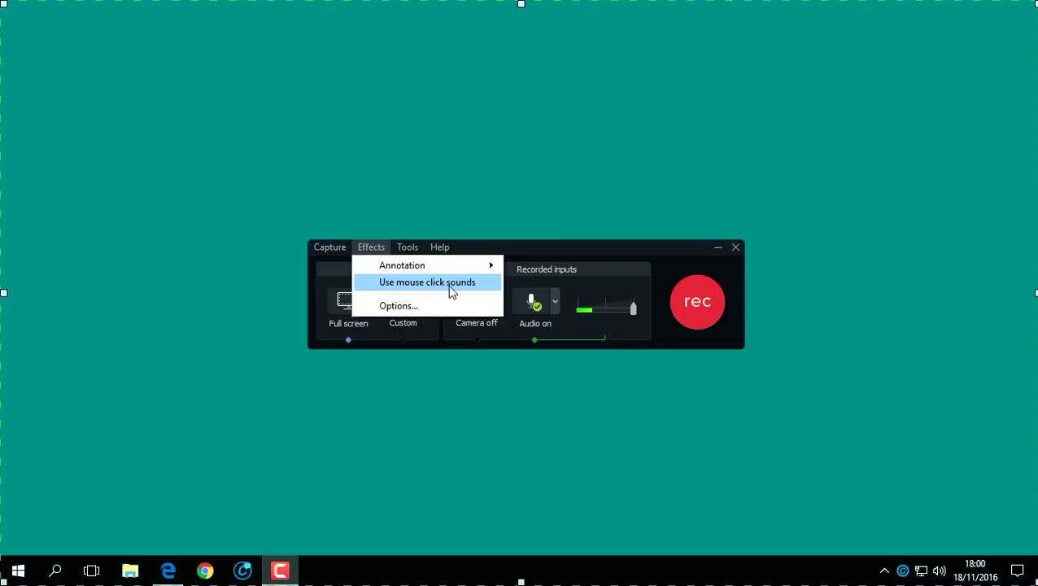
pyautogui.click(381, 283)
pyautogui.click(369, 249)
pyautogui.click(419, 245)
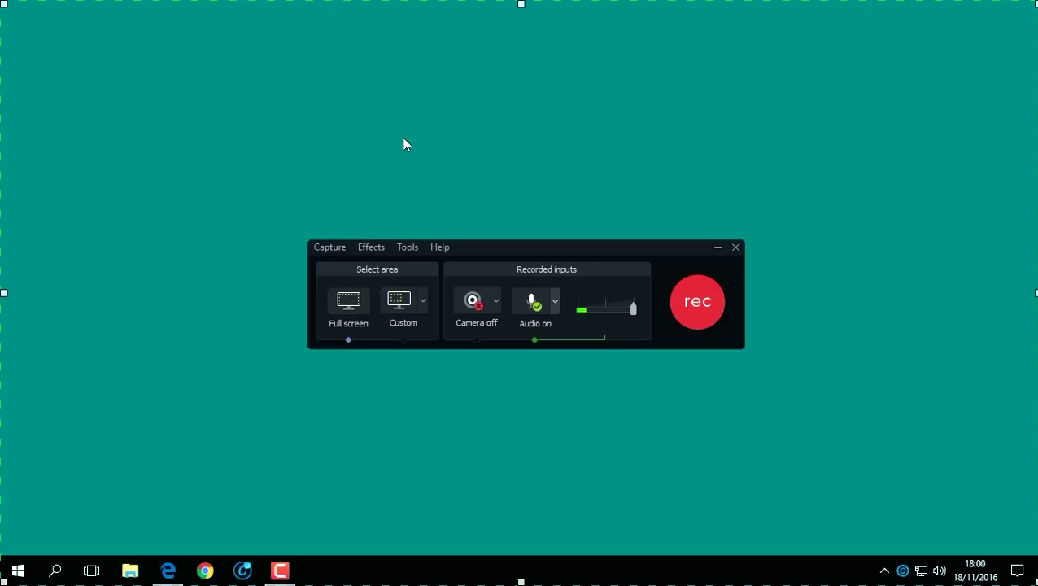
pyautogui.rightClick(320, 58)
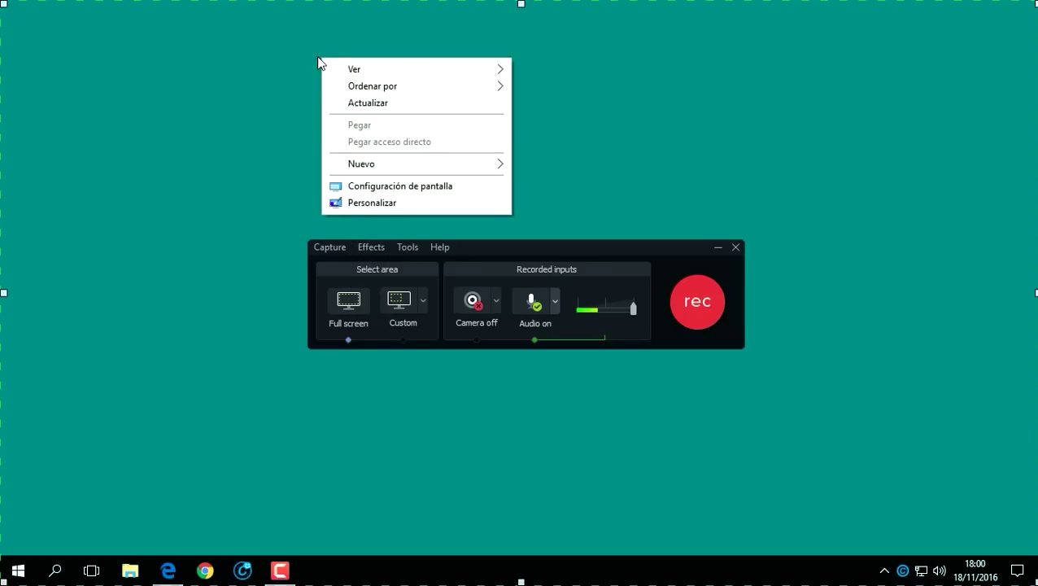
pyautogui.click(411, 103)
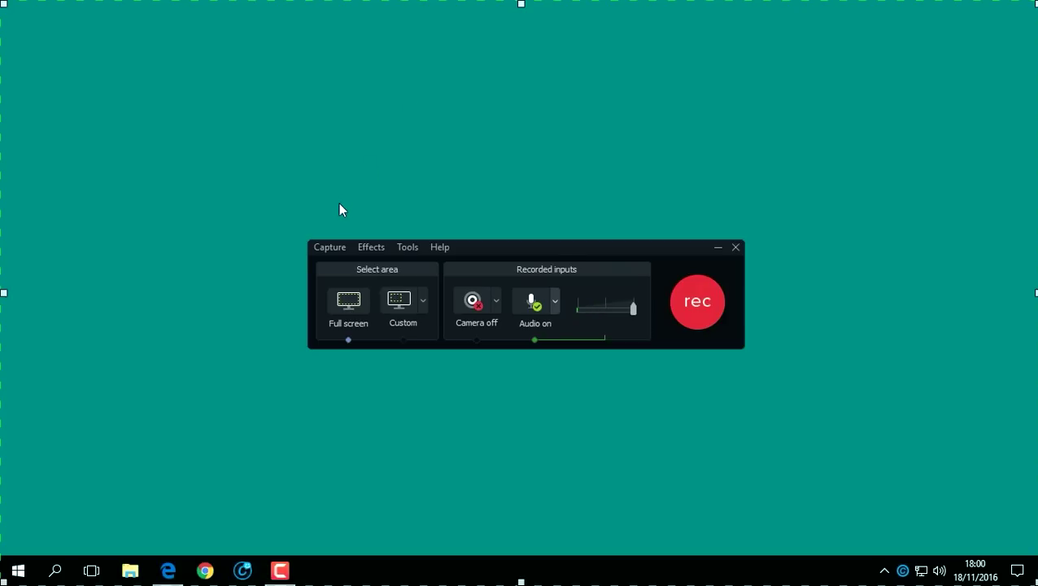
# Step: Disable mouse click sounds in the recorder and refresh the desktop to check
pyautogui.click(368, 247)
pyautogui.click(411, 283)
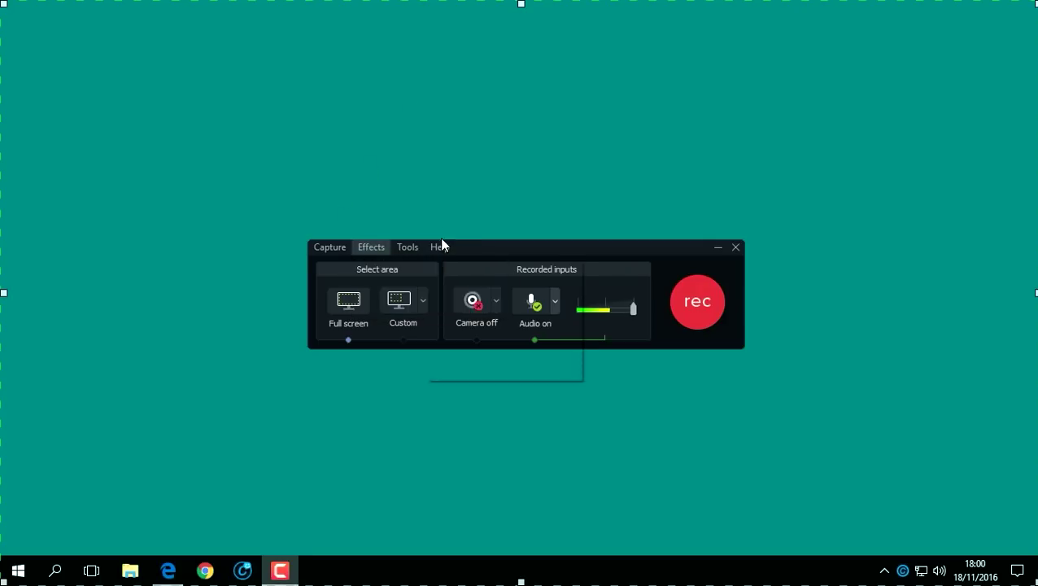
pyautogui.rightClick(405, 170)
pyautogui.click(468, 217)
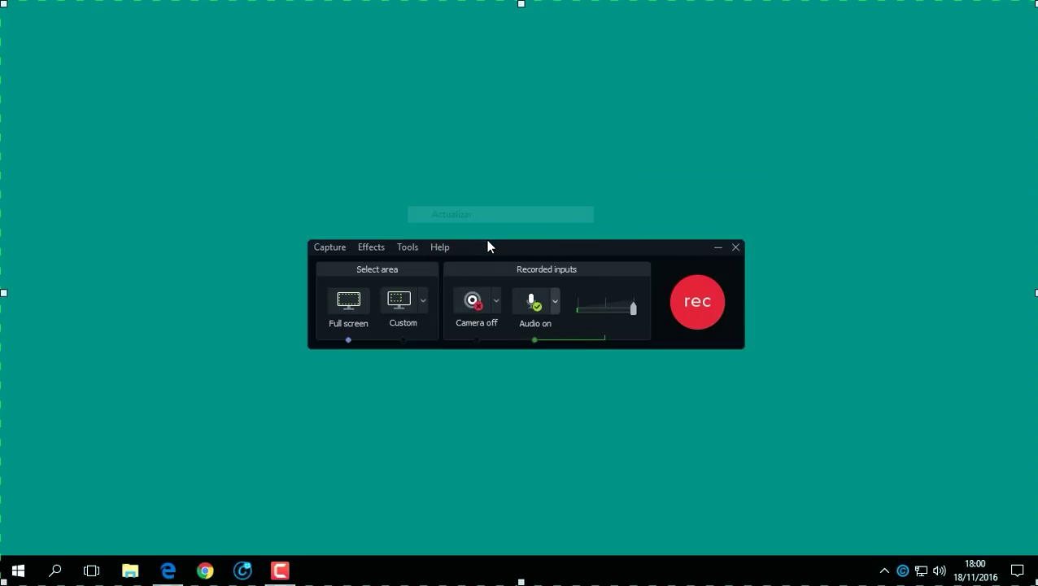
# Step: Move the recorder to the desktop's lower-right corner, start a full-screen recording and refresh the desktop while it runs
pyautogui.moveTo(493, 248); pyautogui.dragTo(813, 448)
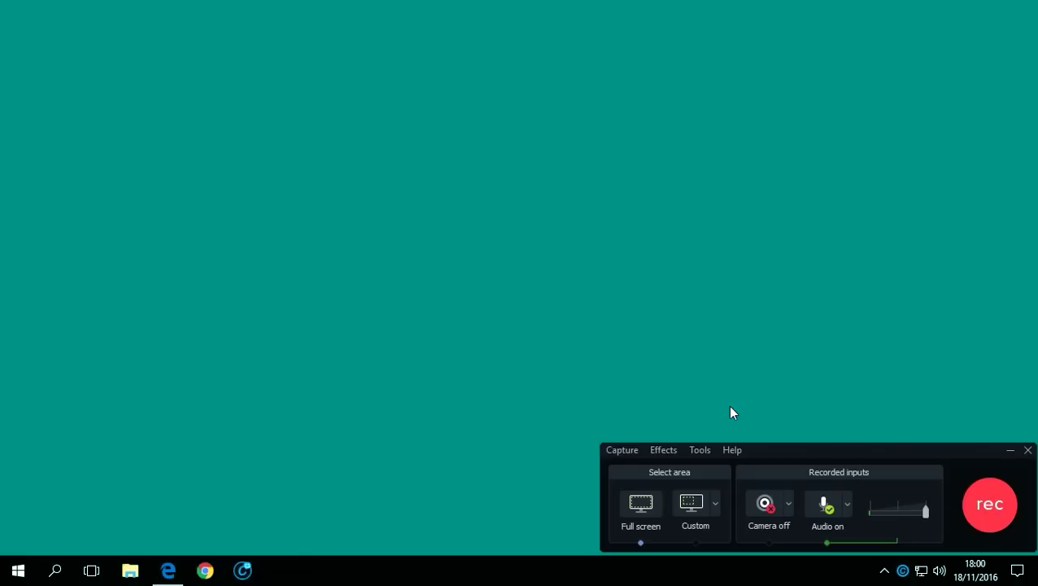
pyautogui.press('F9')
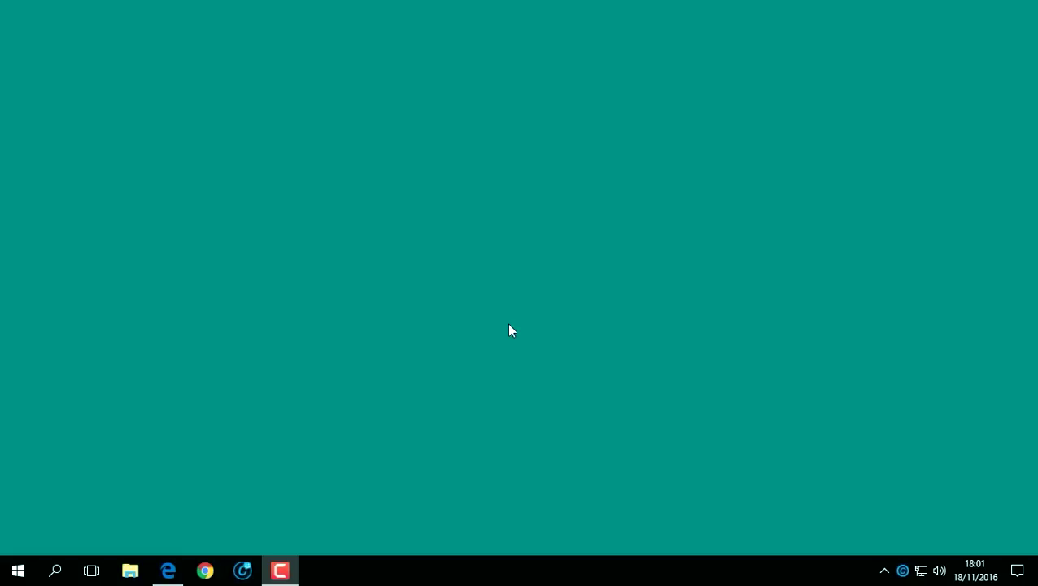
pyautogui.click(885, 570)
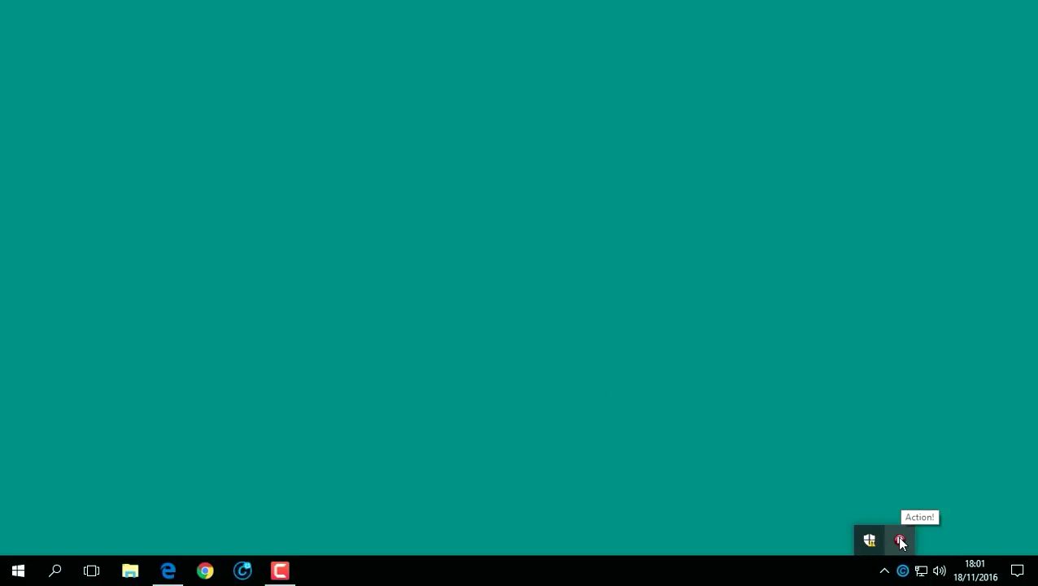
pyautogui.click(901, 541)
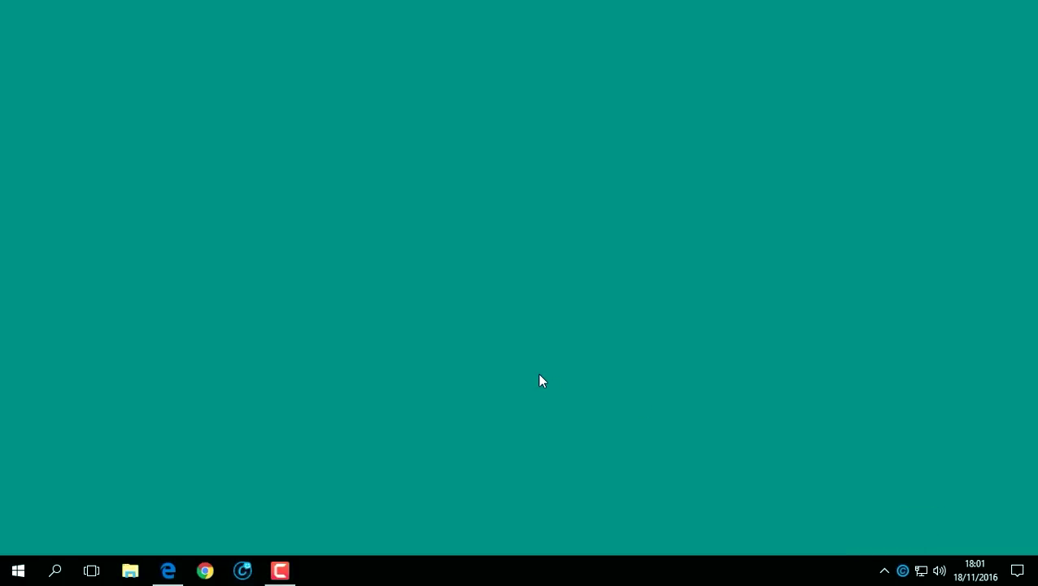
pyautogui.rightClick(468, 283)
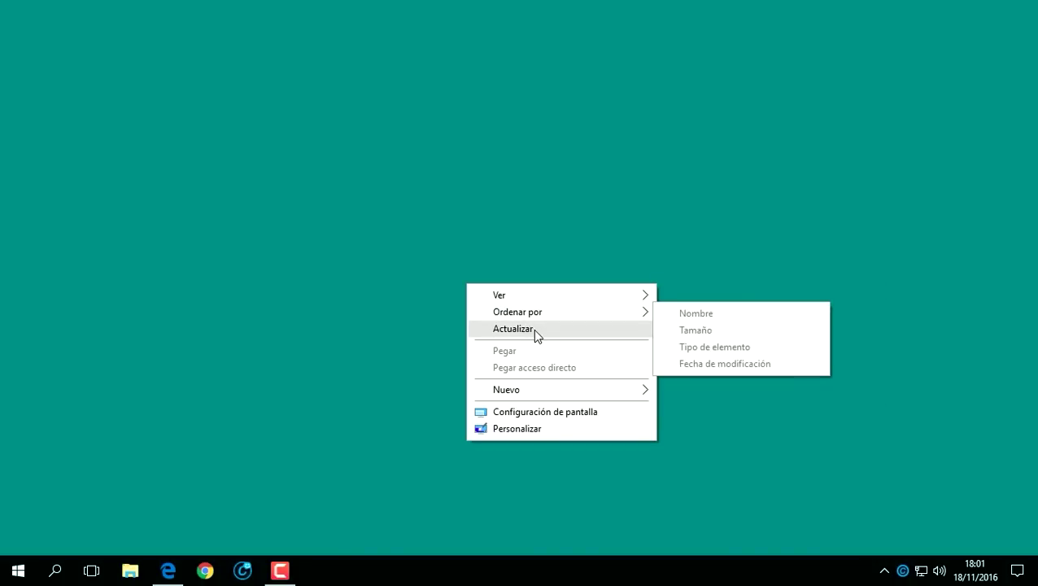
pyautogui.click(536, 334)
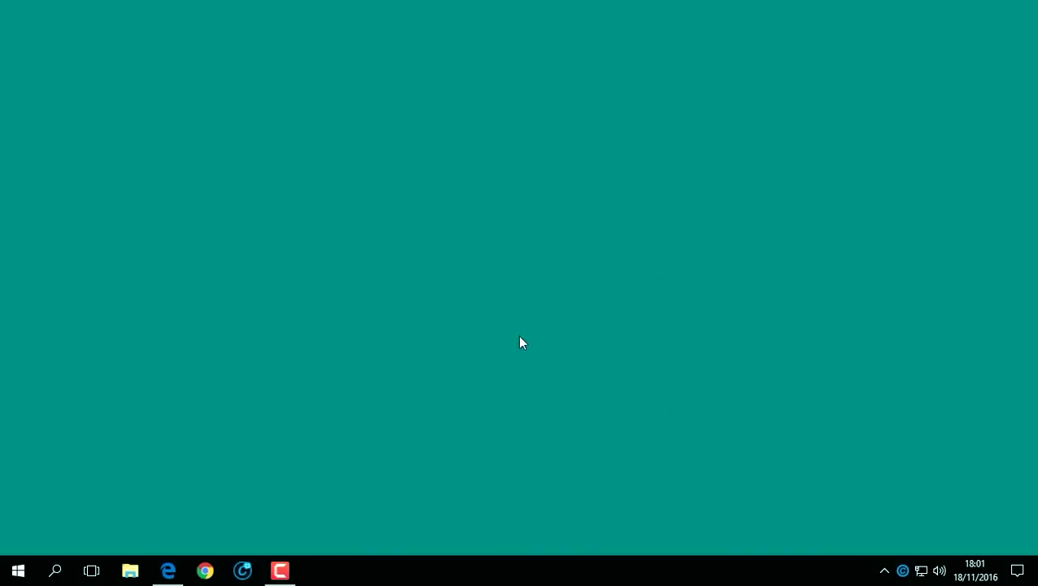
# Step: Bring the recorder back to mid-screen and delete the current recording
pyautogui.click(280, 571)
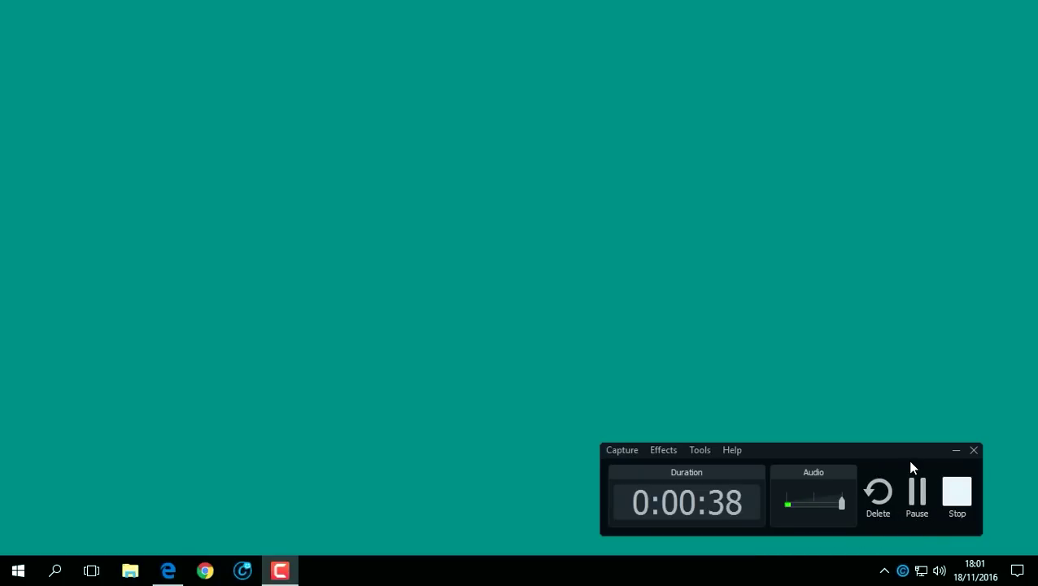
pyautogui.moveTo(820, 446); pyautogui.dragTo(578, 240)
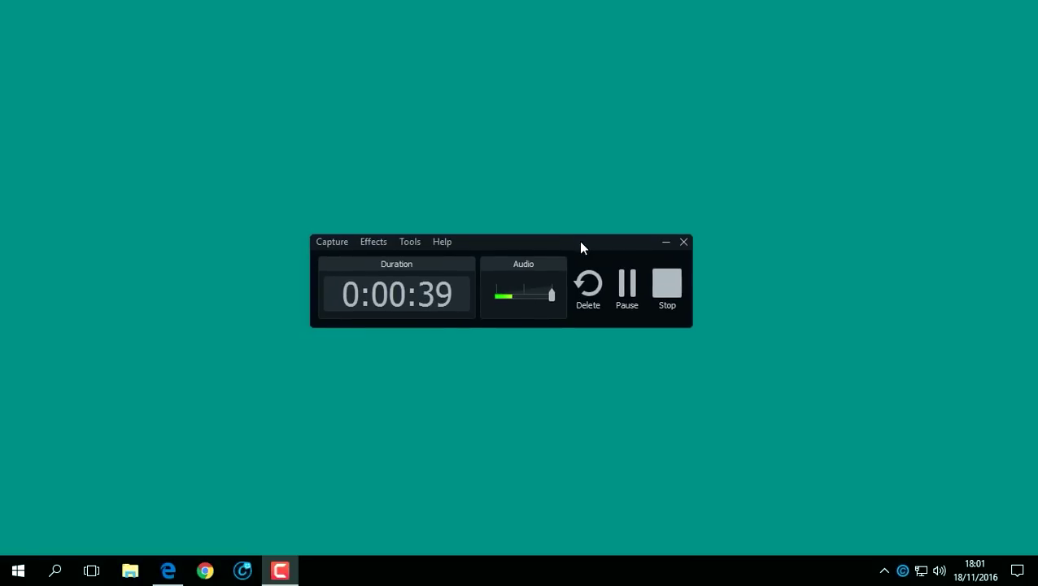
pyautogui.click(589, 287)
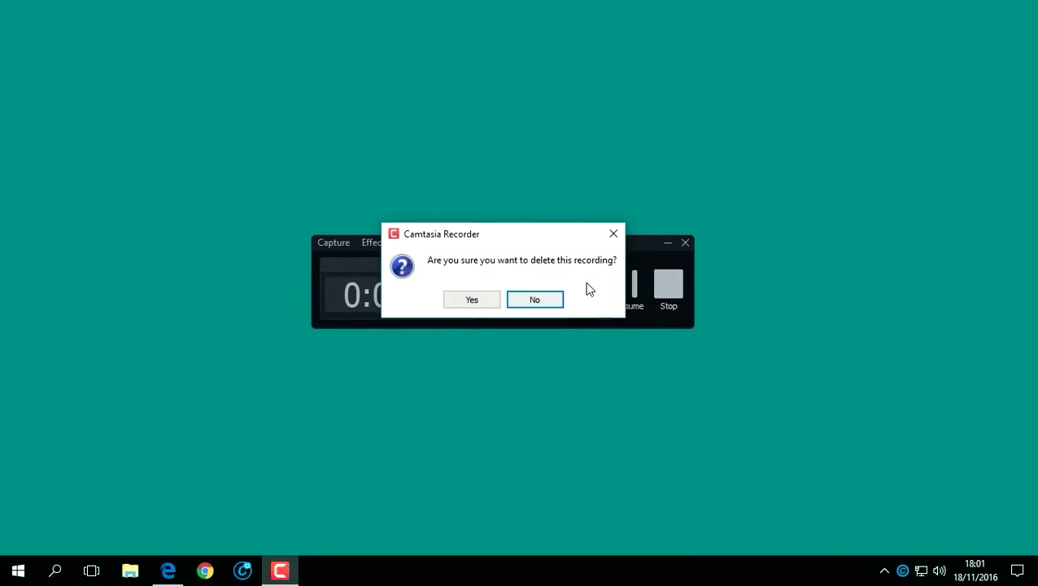
pyautogui.click(470, 301)
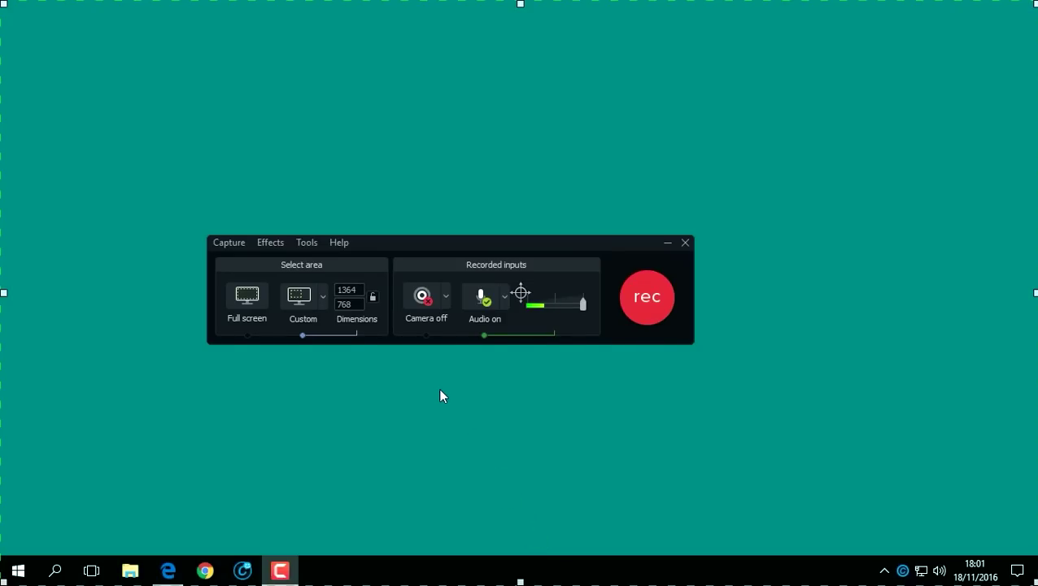
# Step: Start a new recording with the 1364 × 768 custom area, then restore the recorder at mid-screen and pause the recording
pyautogui.moveTo(402, 248); pyautogui.dragTo(666, 433)
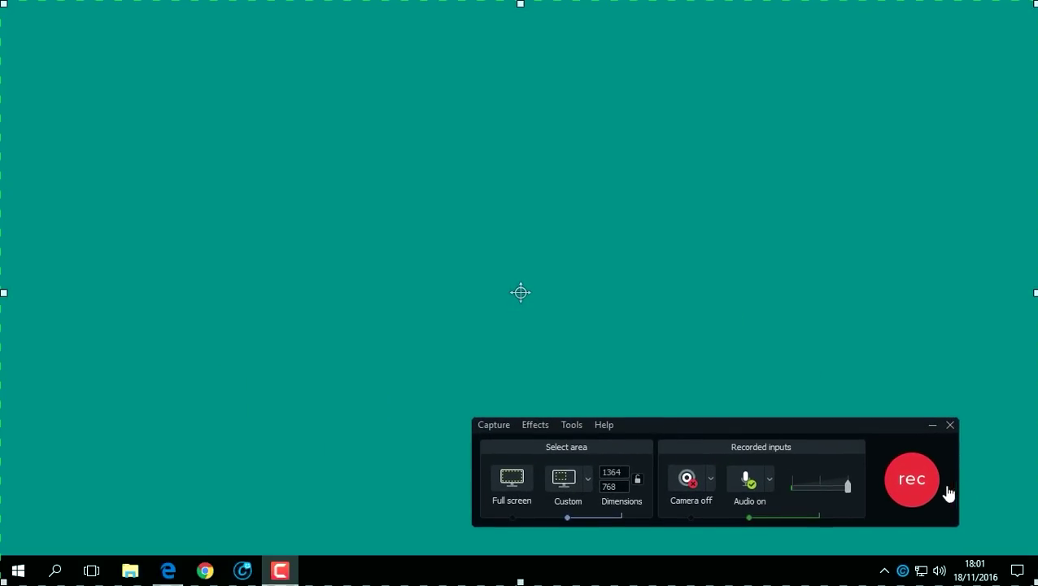
pyautogui.click(913, 480)
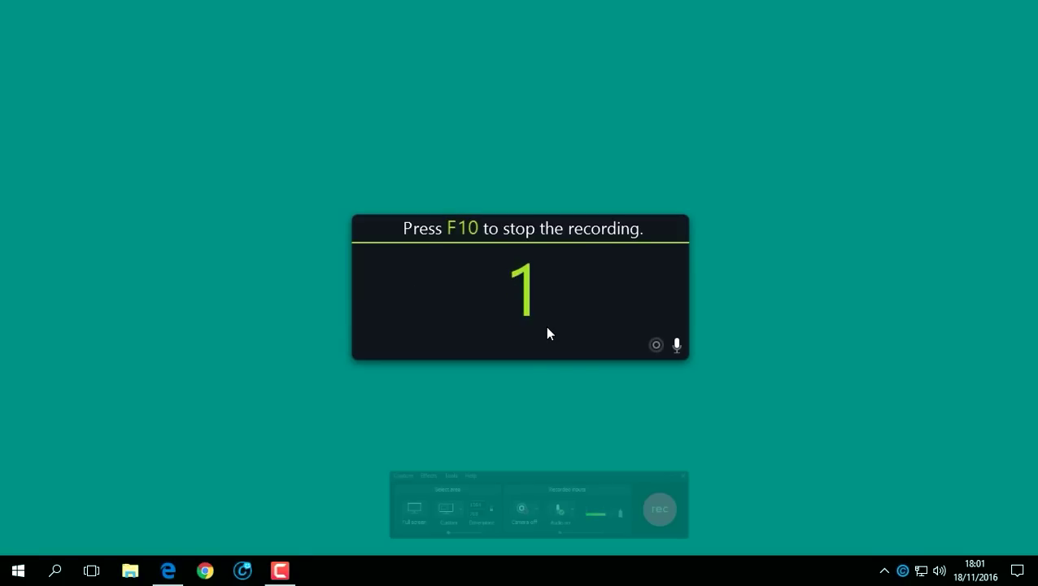
pyautogui.click(287, 570)
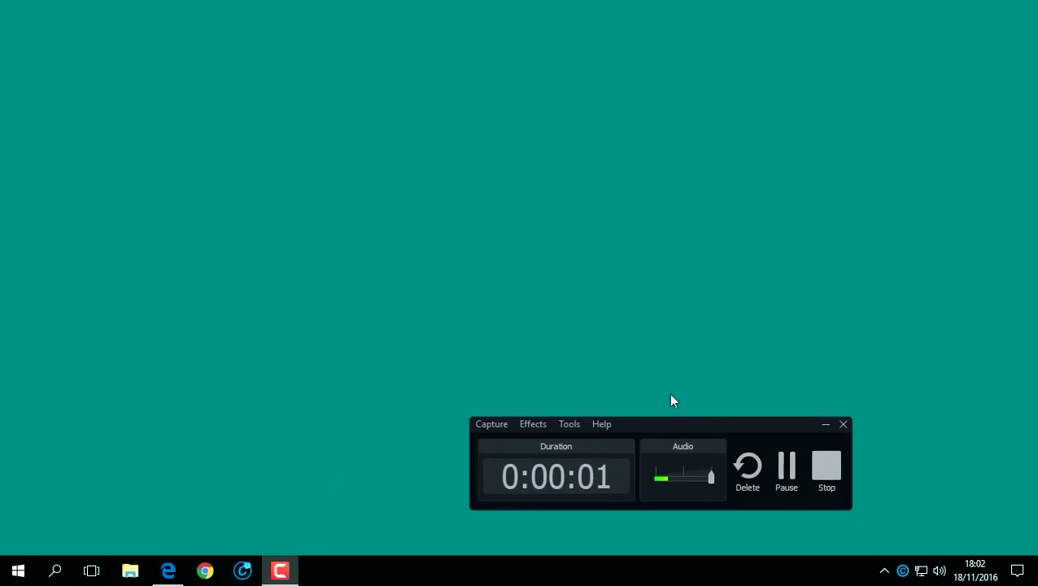
pyautogui.moveTo(703, 425); pyautogui.dragTo(573, 280)
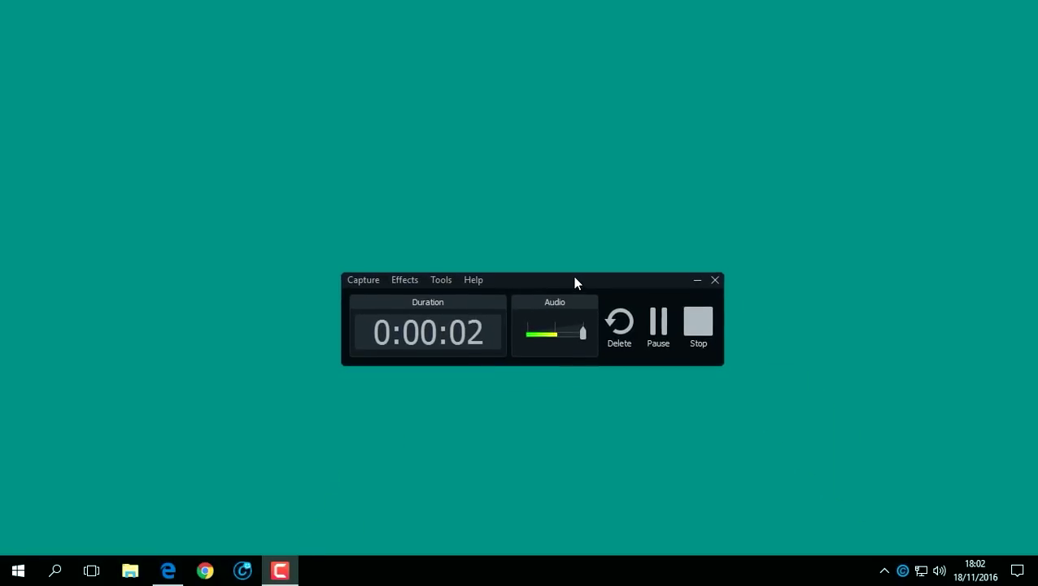
pyautogui.click(657, 316)
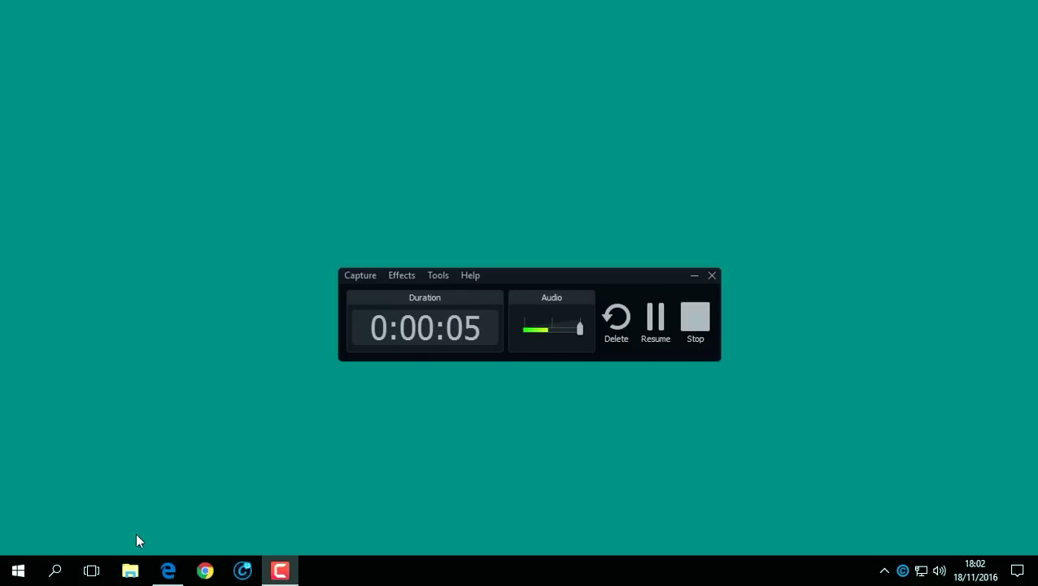
# Step: Search Windows for "bloc" and open Bloc de notas while the recording is paused
pyautogui.click(58, 570)
pyautogui.write('b')
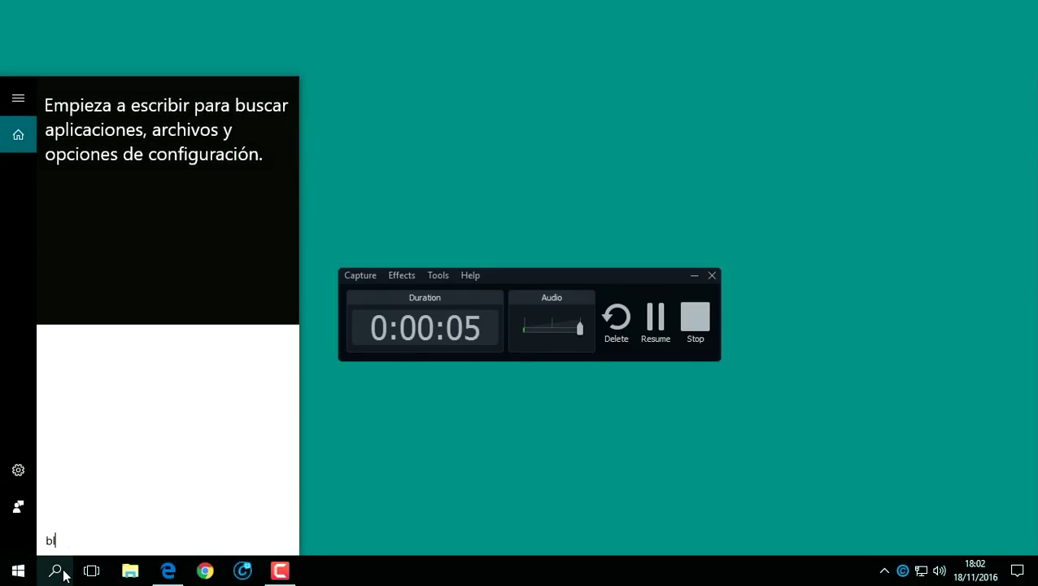
pyautogui.write('lock')
pyautogui.press('Return')
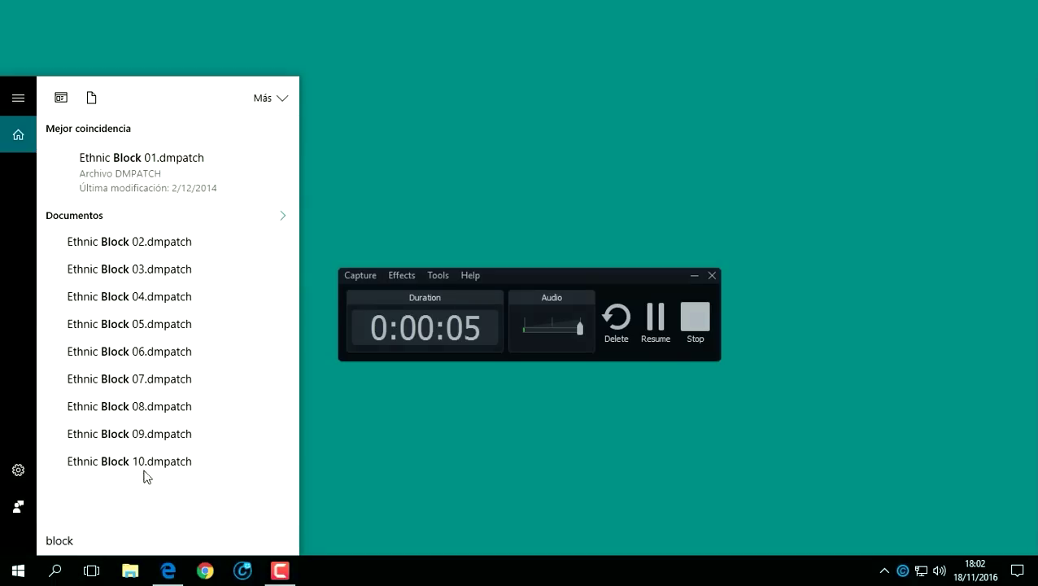
pyautogui.press('Escape')
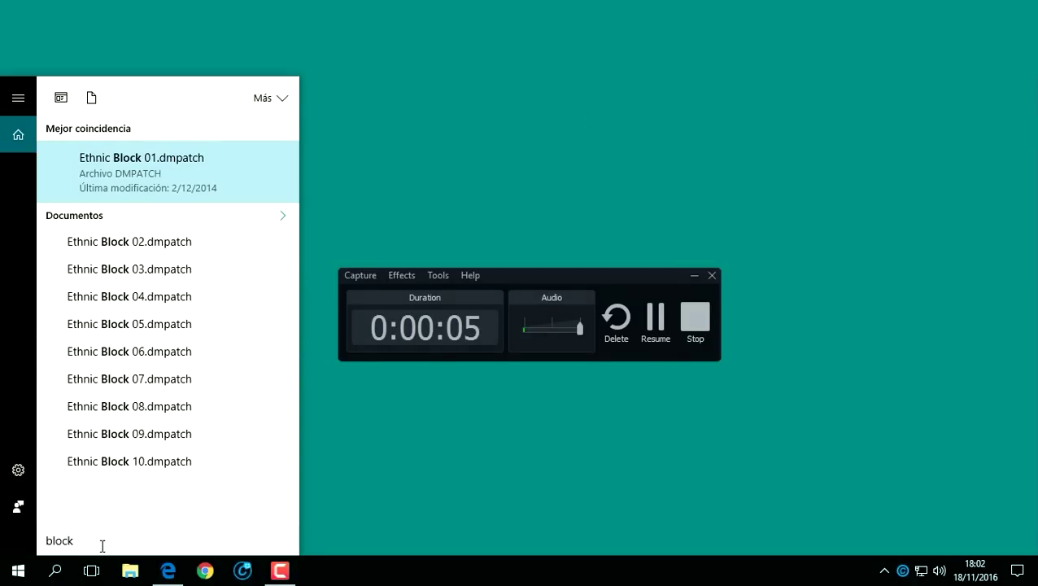
pyautogui.press('BackSpace')
pyautogui.press('Return')
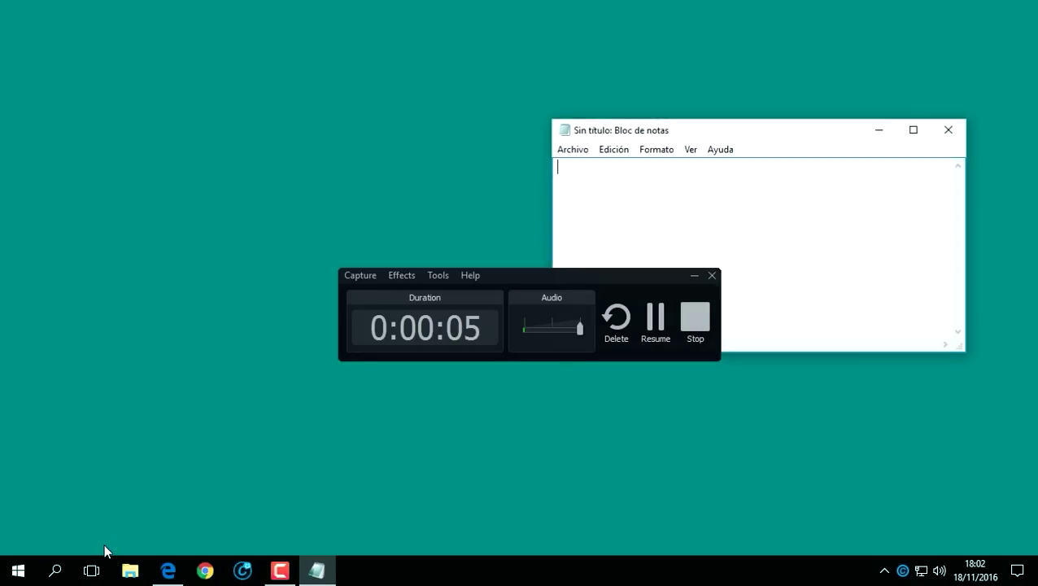
# Step: Move the Bloc de notas window above the recorder and close it
pyautogui.moveTo(580, 122); pyautogui.dragTo(440, 46)
pyautogui.moveTo(607, 38); pyautogui.dragTo(576, 36)
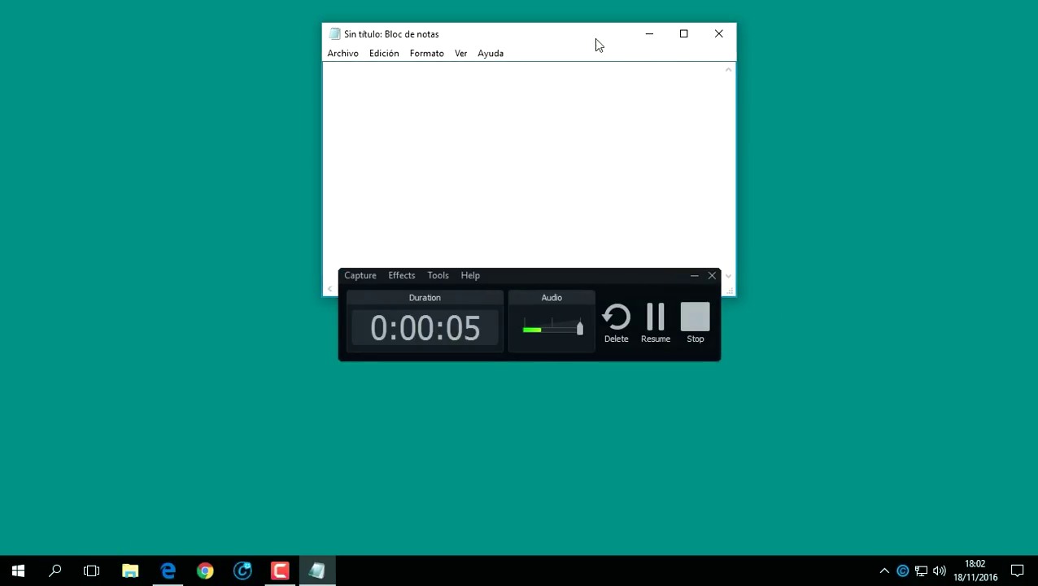
pyautogui.click(723, 34)
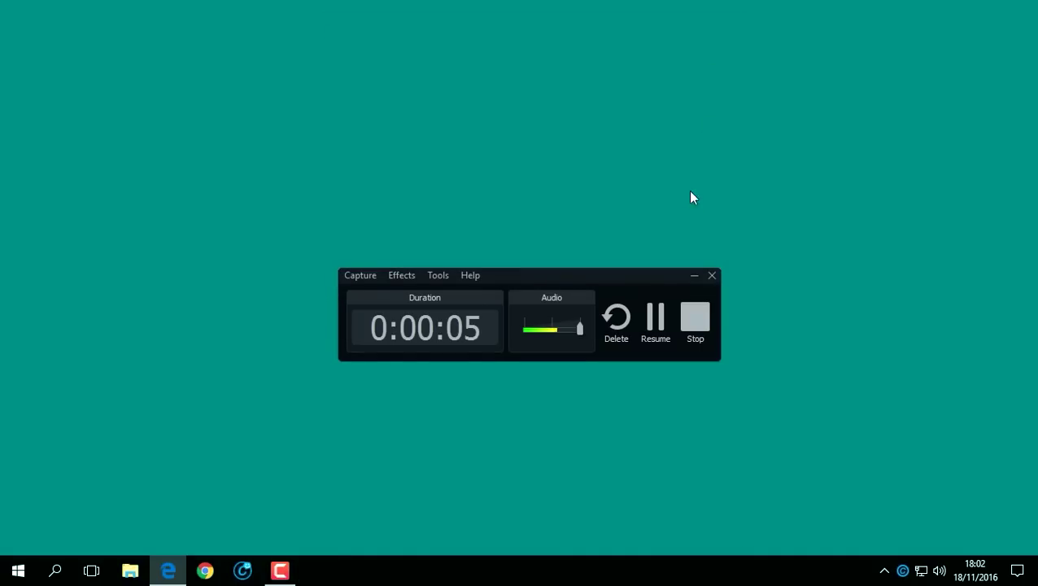
# Step: Resume the paused recording, bring the recorder back on screen and stop the recording
pyautogui.click(656, 323)
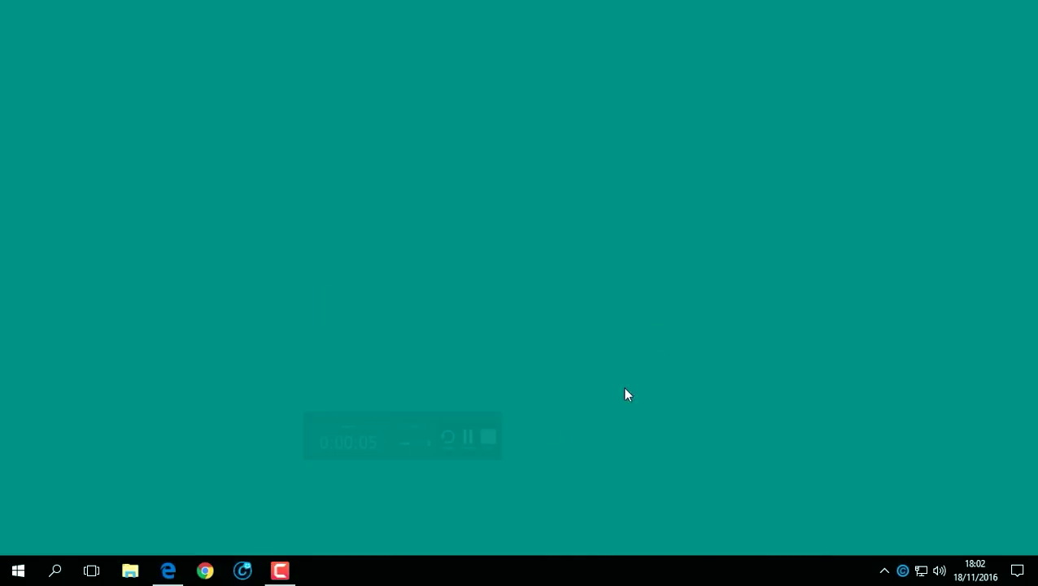
pyautogui.click(280, 569)
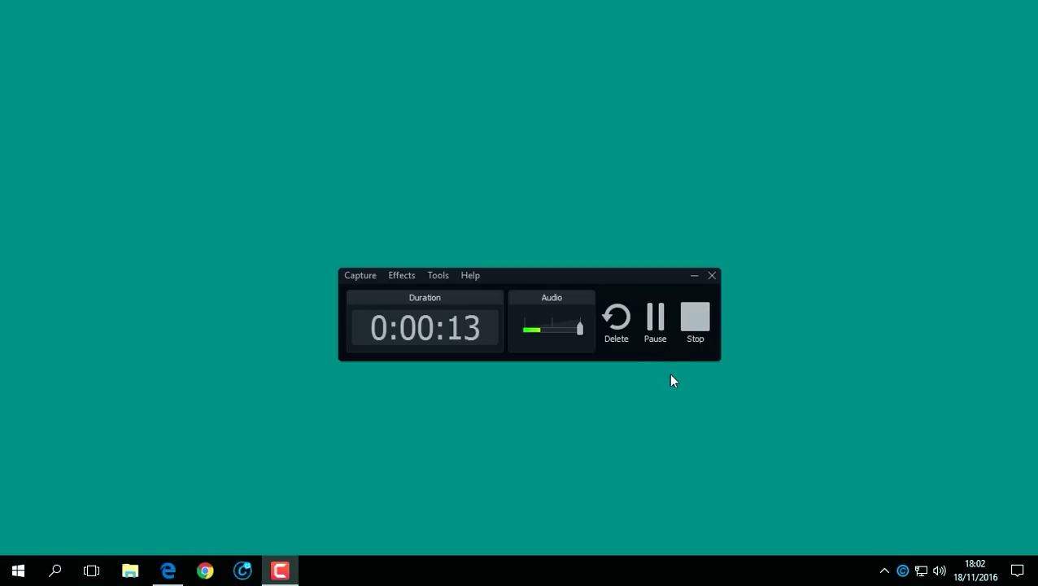
pyautogui.click(697, 323)
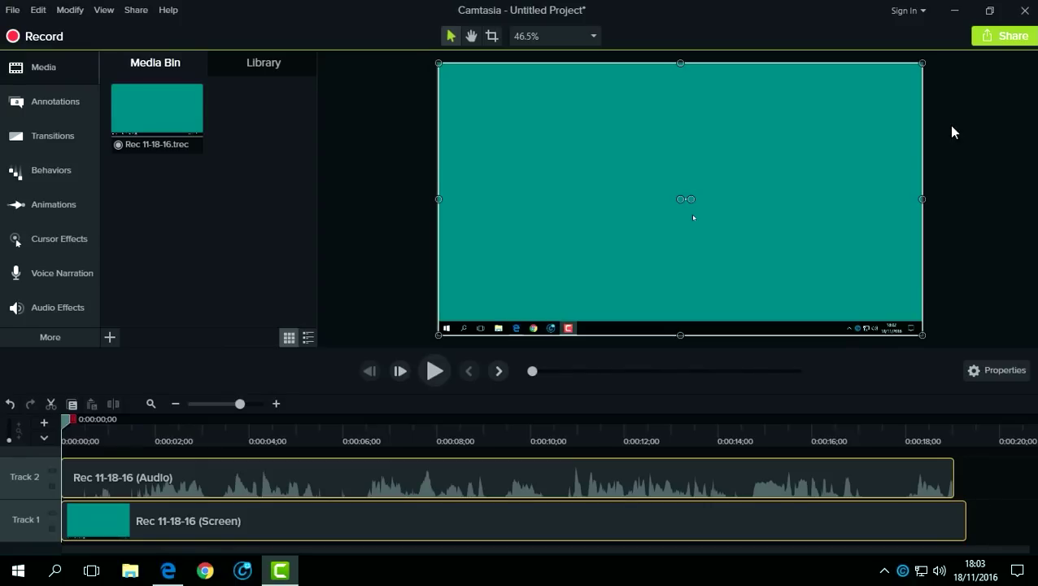
# Step: Minimize the Camtasia editor with the new recording and refresh the Windows desktop
pyautogui.click(953, 13)
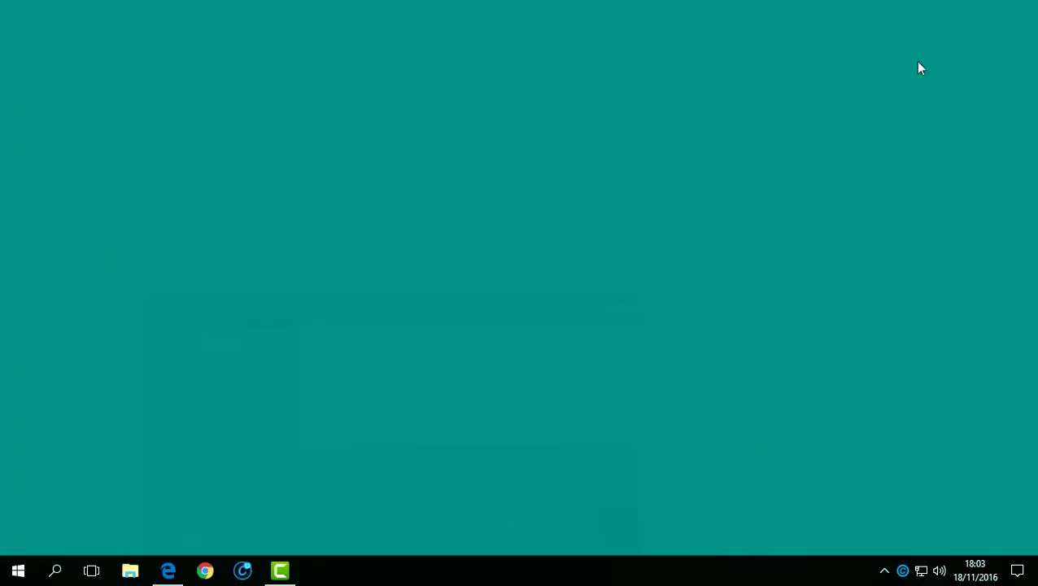
pyautogui.rightClick(447, 234)
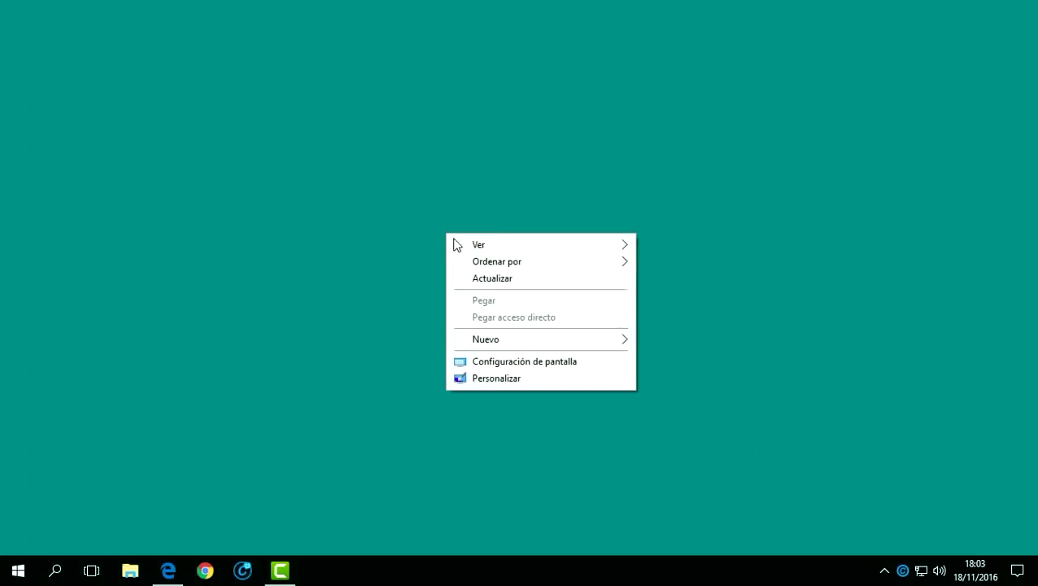
pyautogui.click(536, 279)
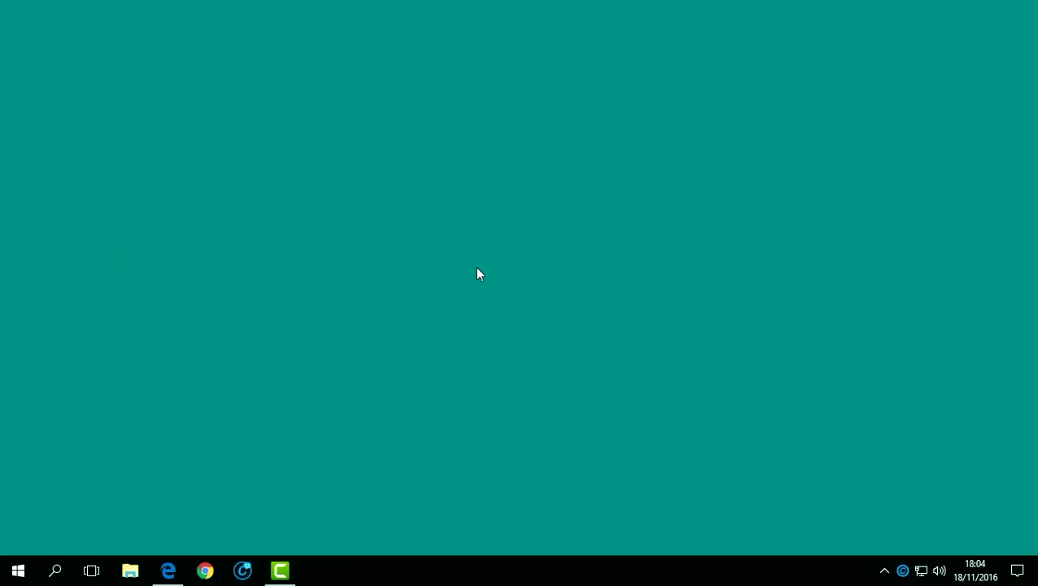
# Step: Open the desktop's icon display options (Ver)
pyautogui.rightClick(413, 224)
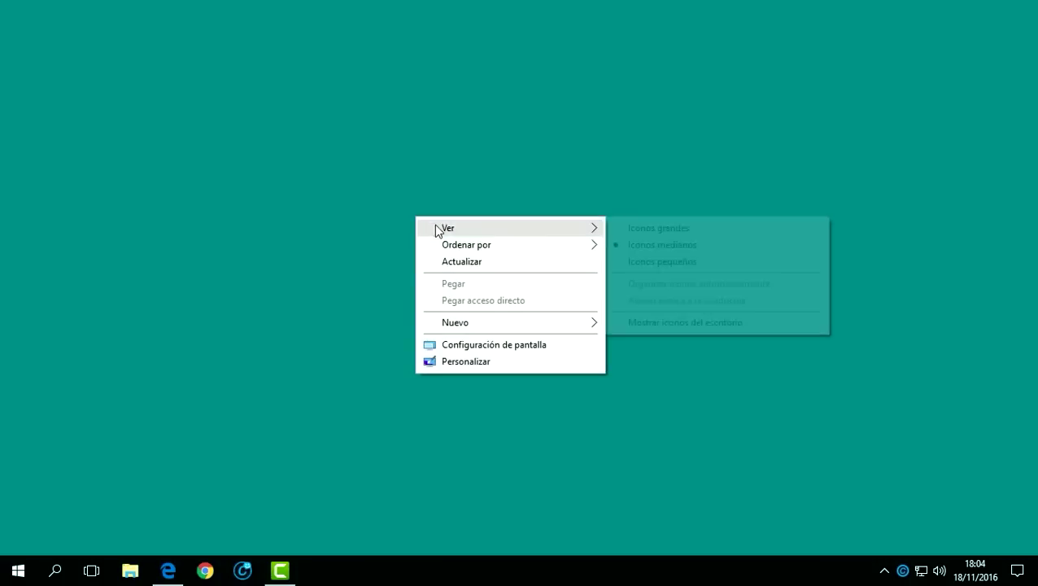